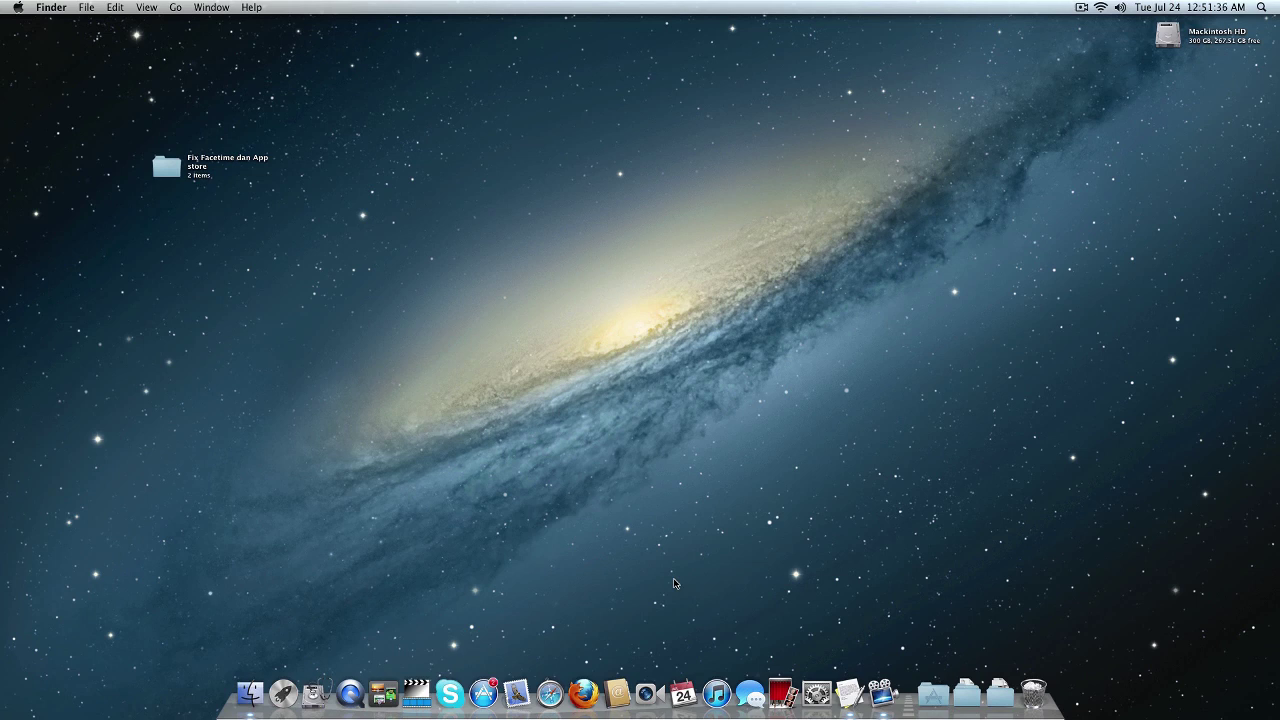
Submit the Apple ID password in FaceTime, move its window to the upper left, and launch App Store.
click(646, 693)
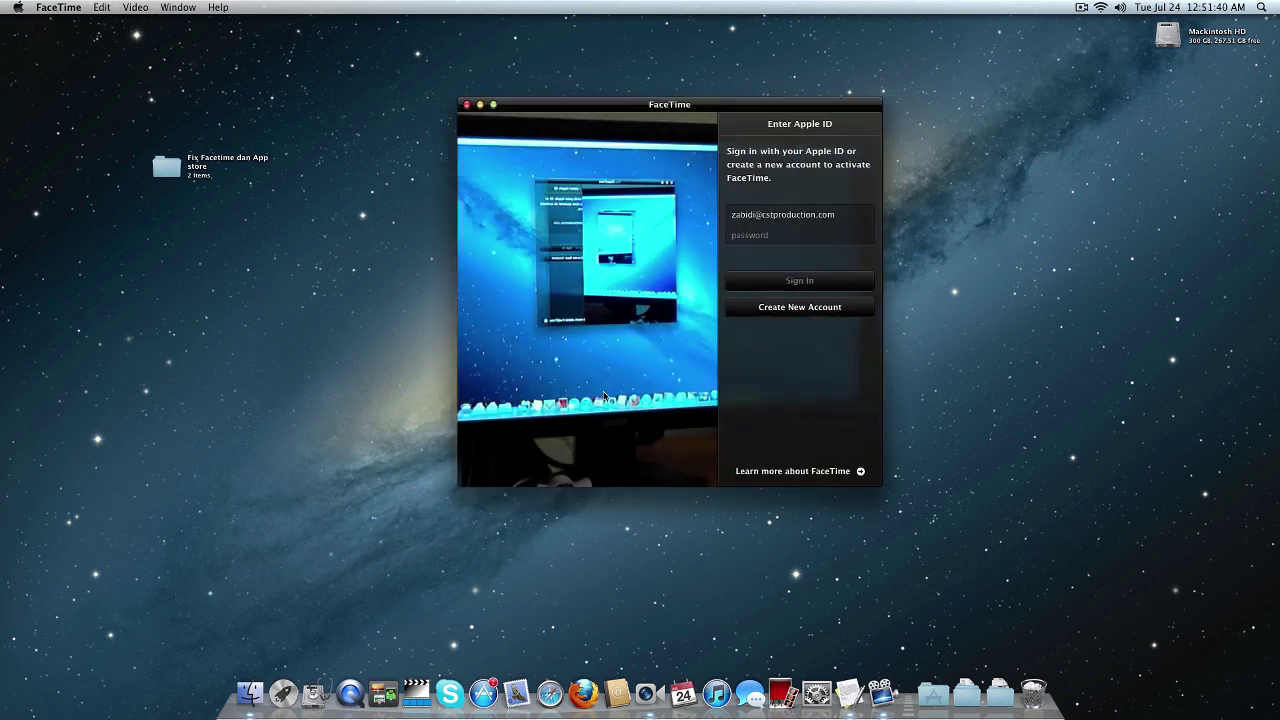
click(762, 238)
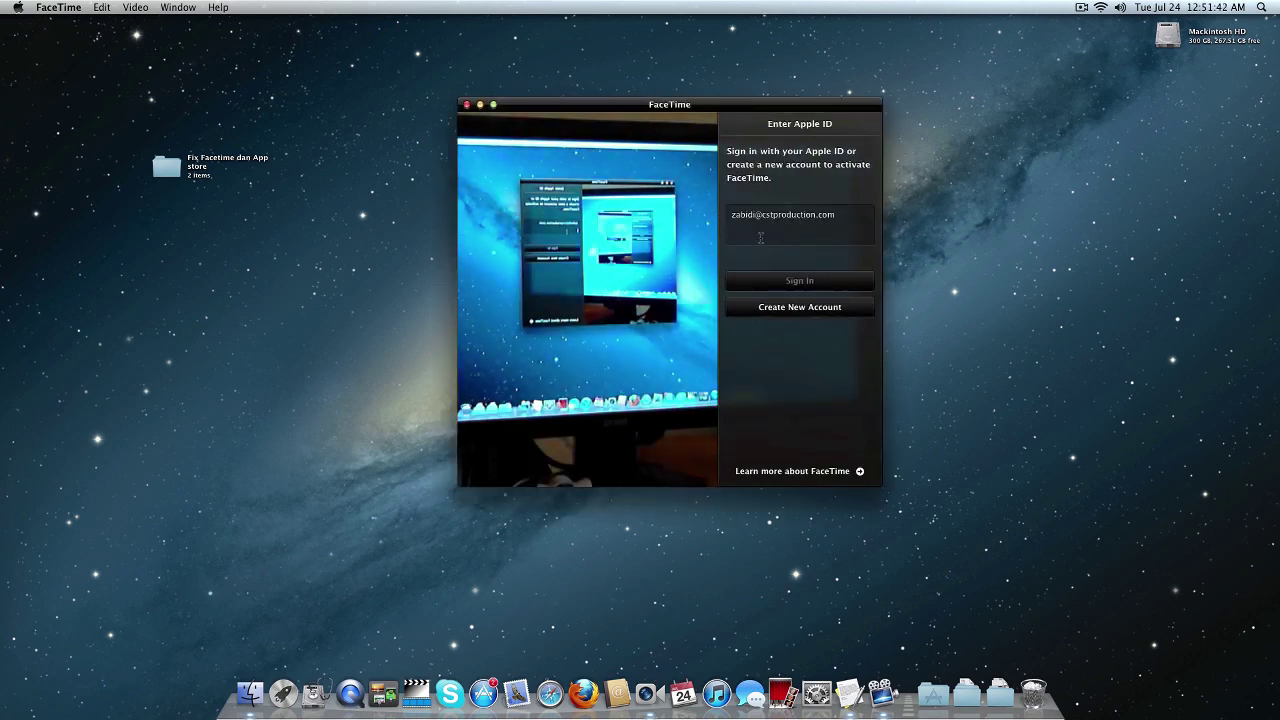
text(•)
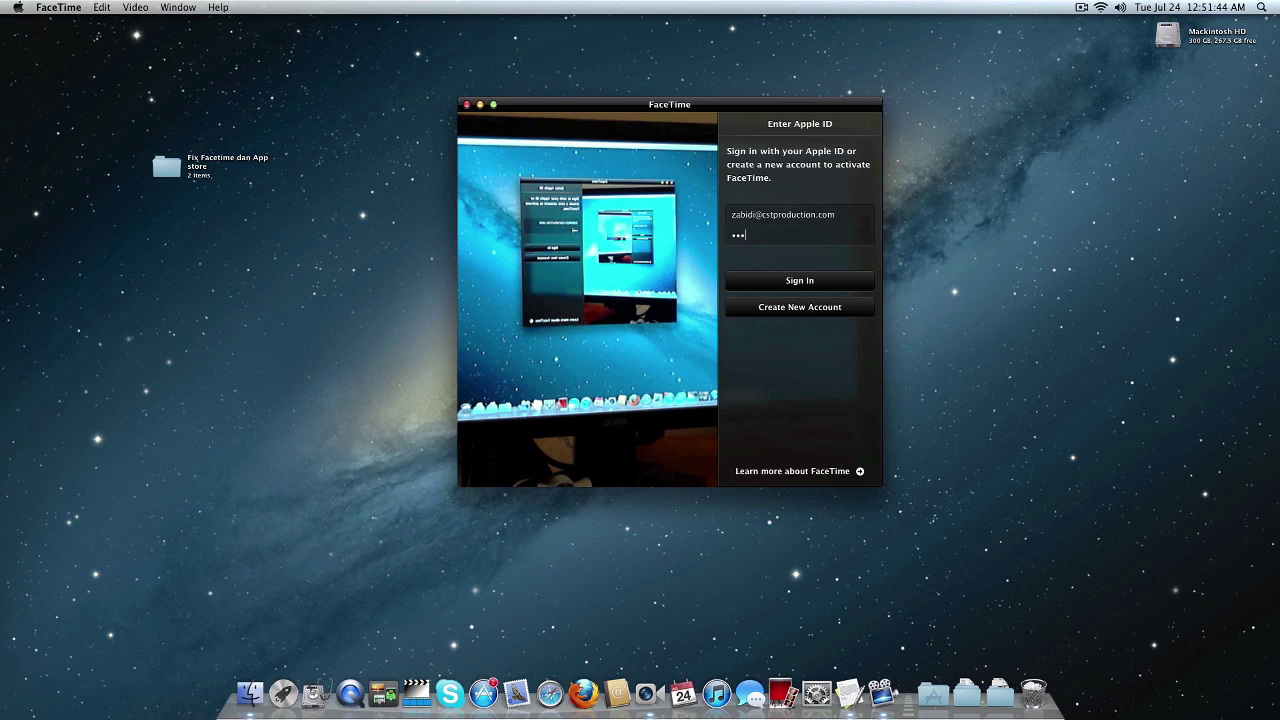
text(••••••••)
key(Return)
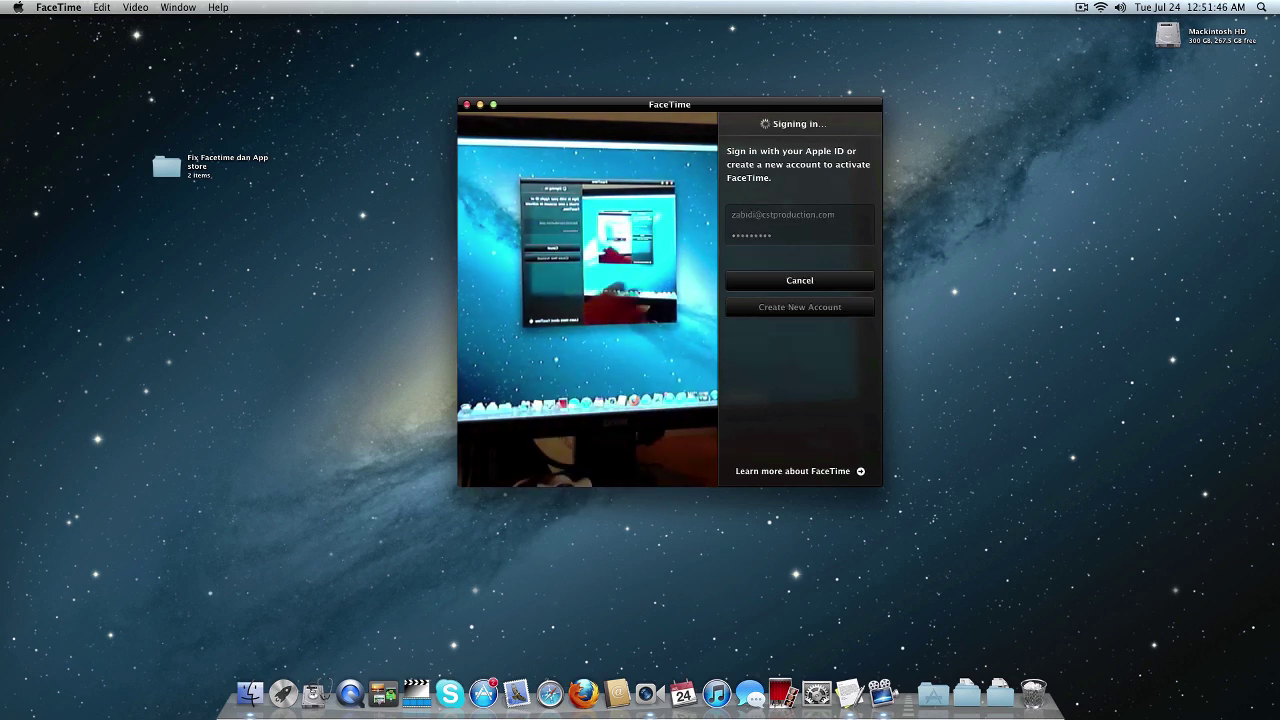
drag(658, 131, 283, 62)
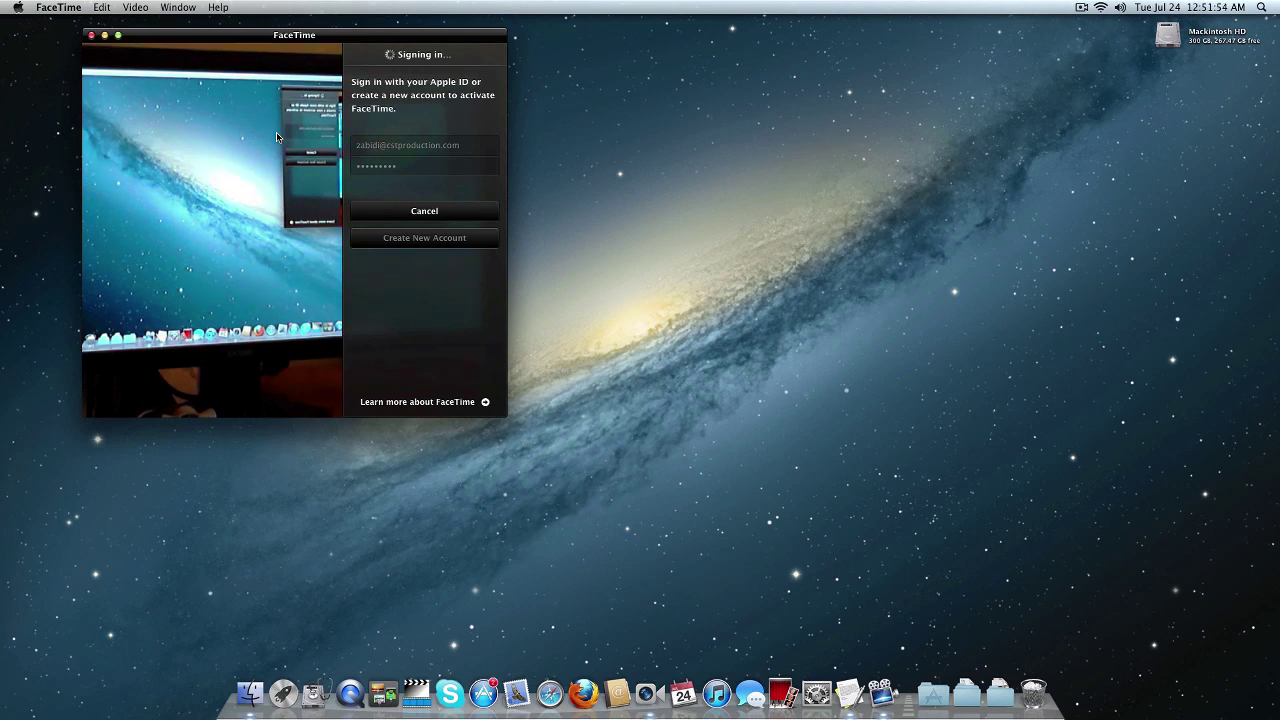
click(483, 692)
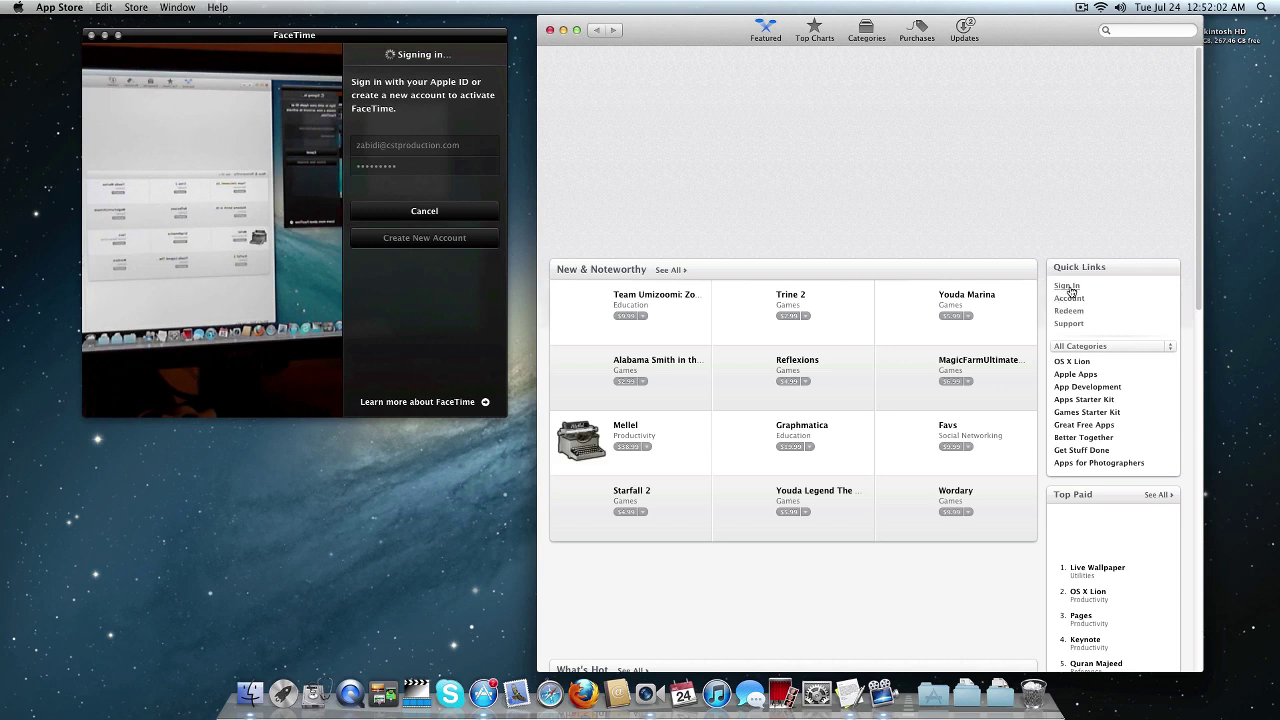
Enter the Apple ID e-mail and password in the App Store sign-in form, submit, then close the store window.
click(1068, 288)
text(Ethernet)
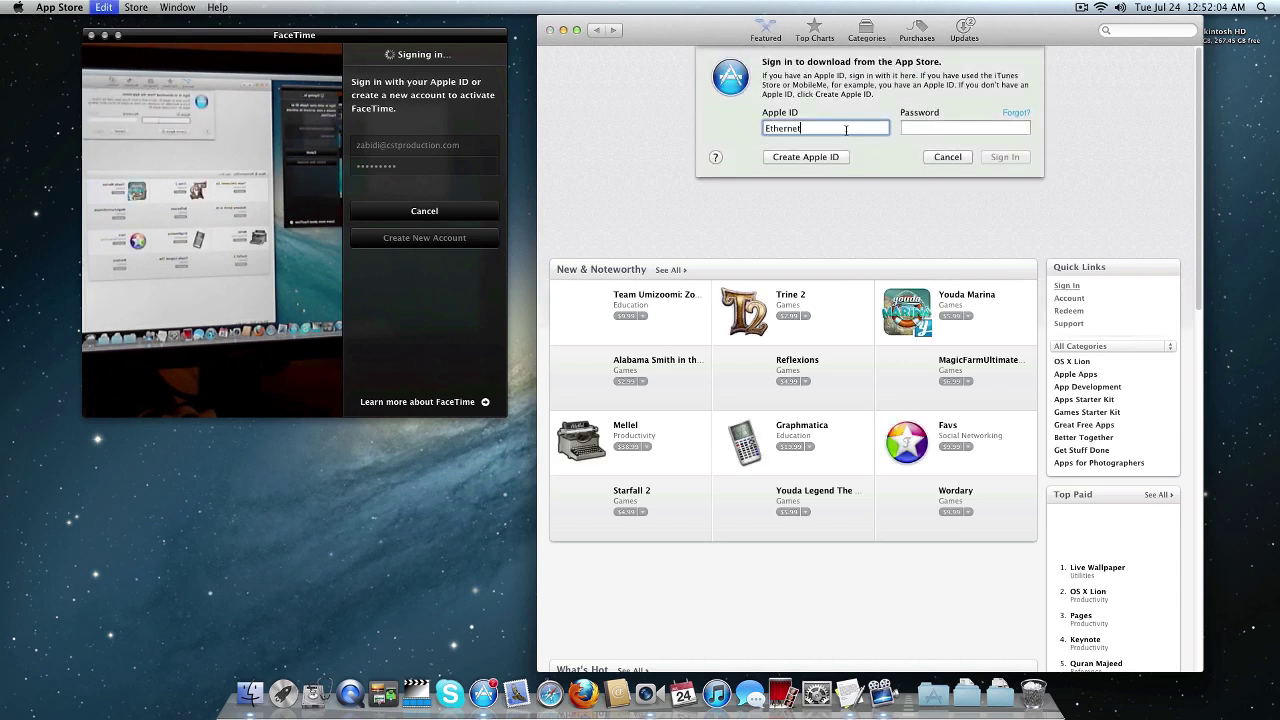
key(super+a)
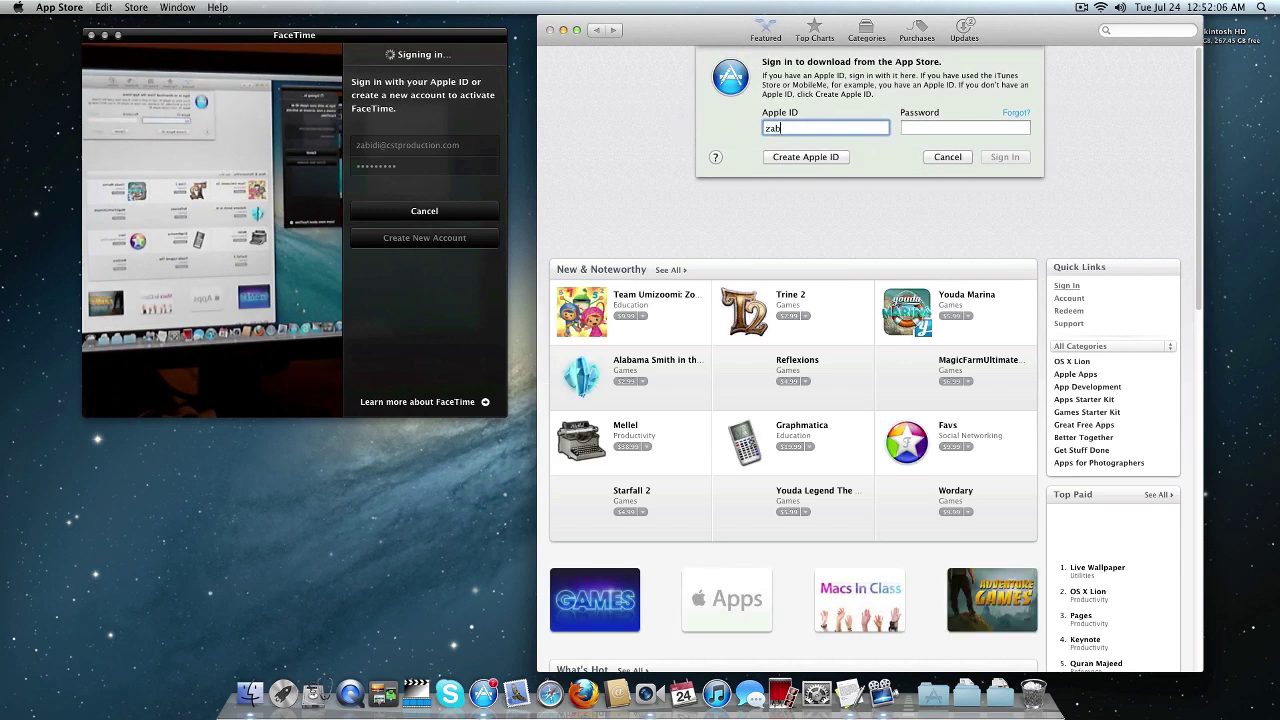
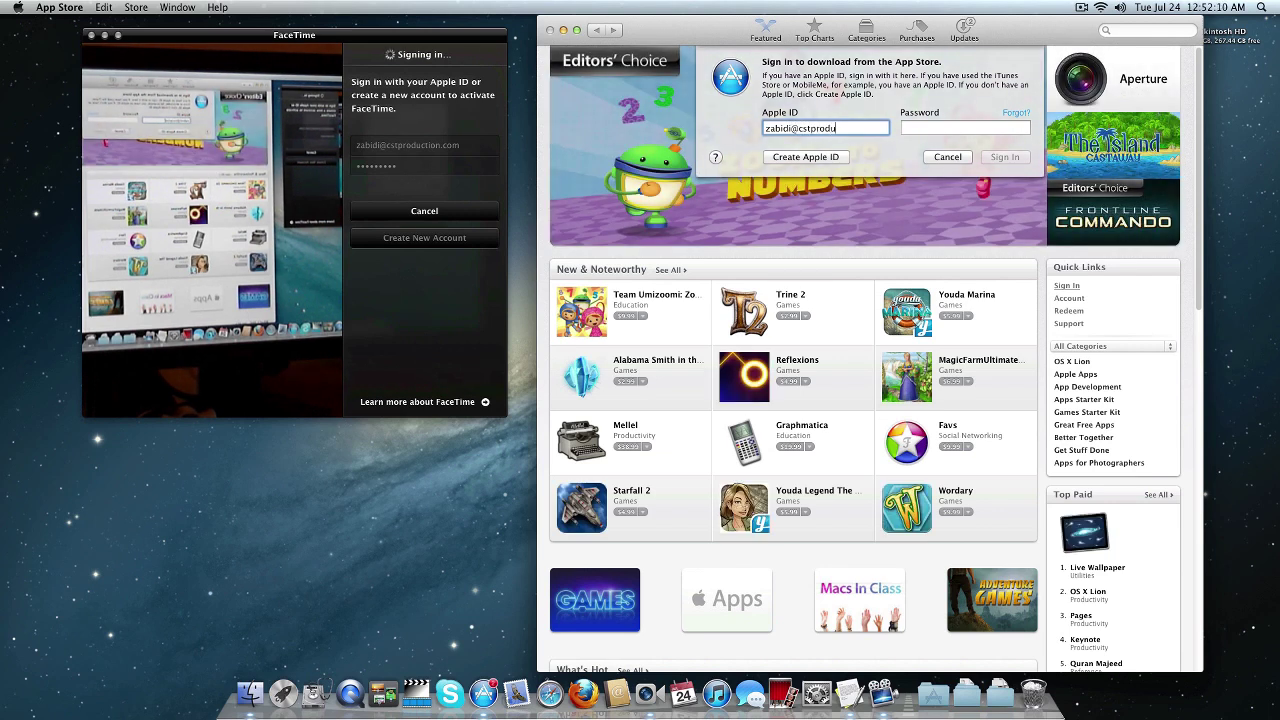
click(906, 123)
text(•••••••••)
key(Return)
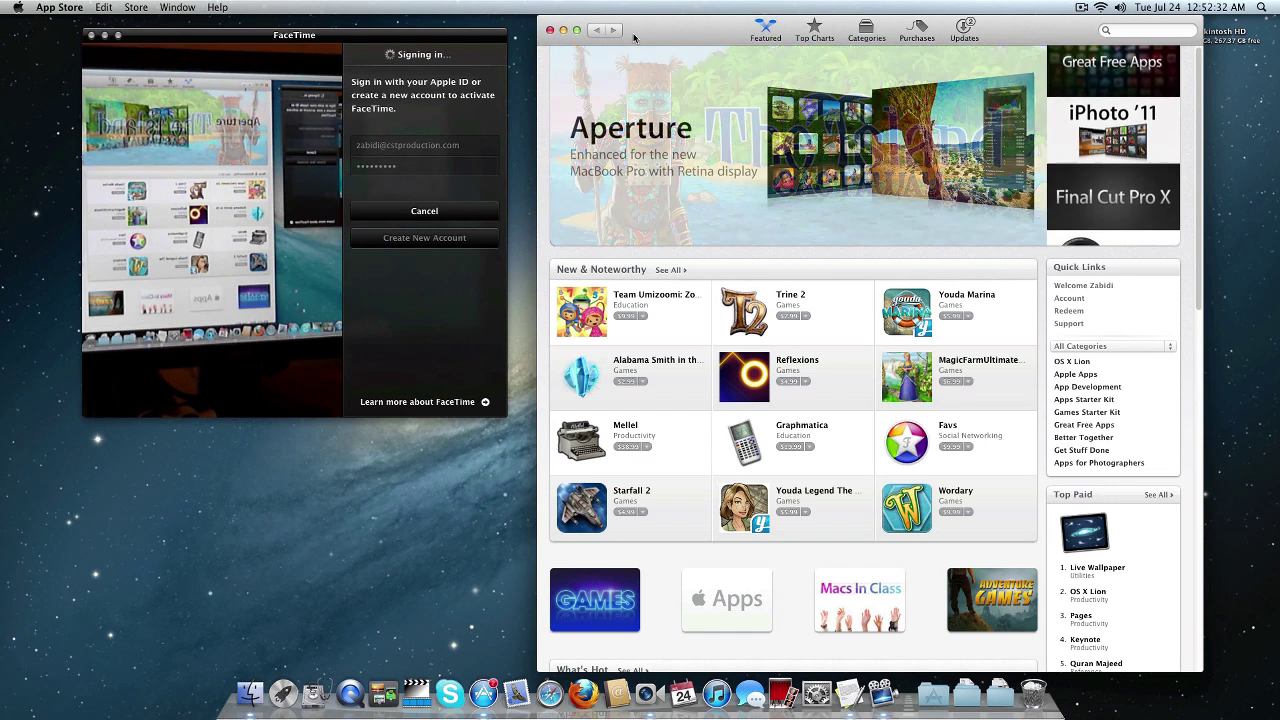
click(549, 32)
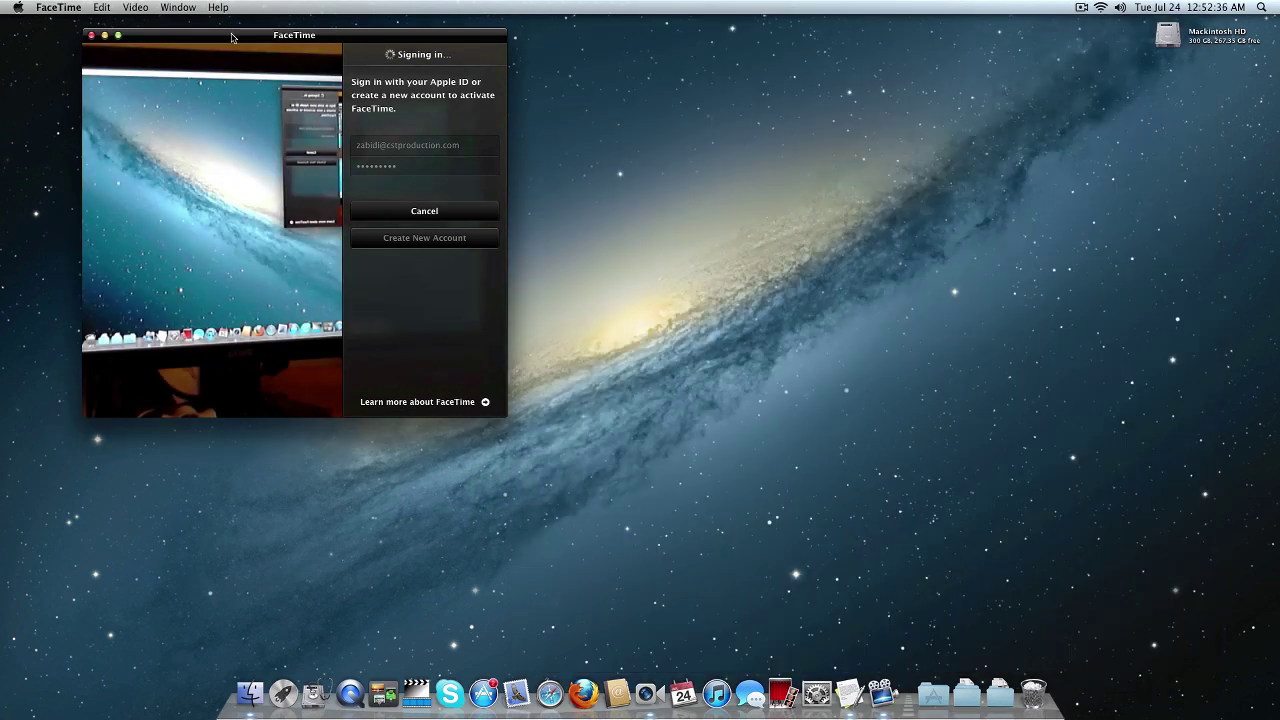
Recentre FaceTime, check the Wi-Fi network list after the connection error, then close FaceTime.
drag(252, 43, 596, 95)
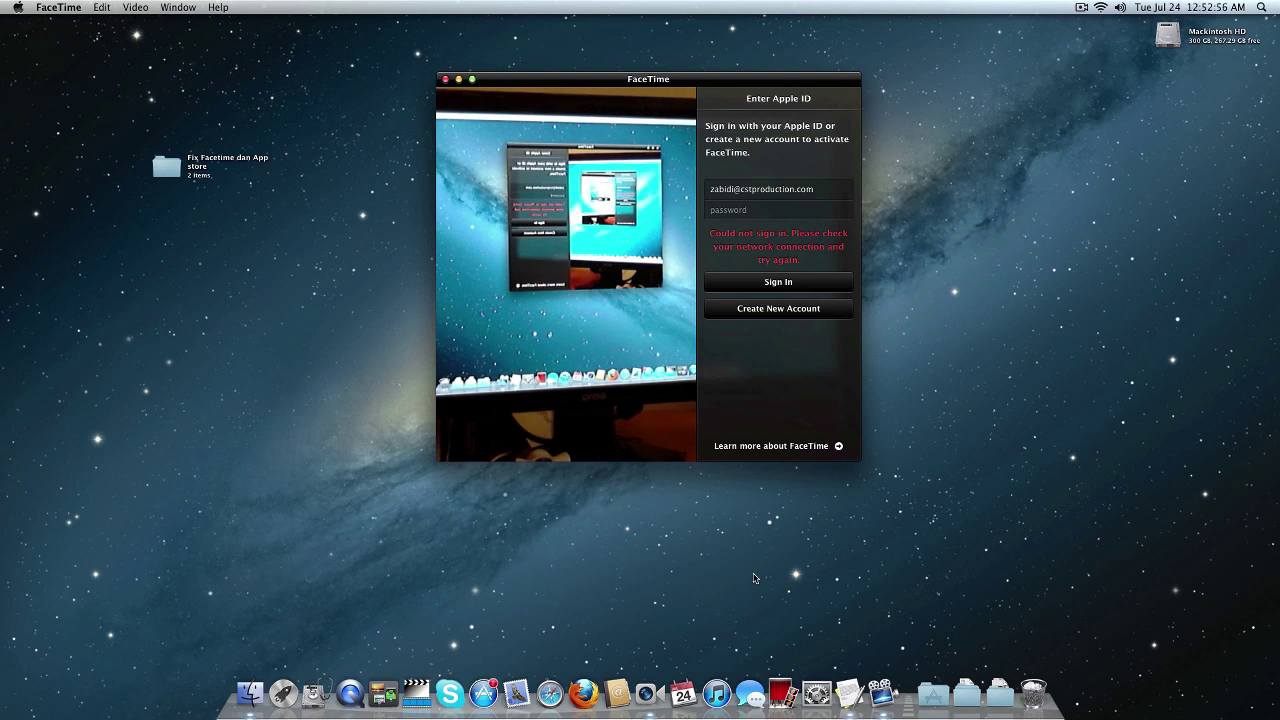
click(1100, 7)
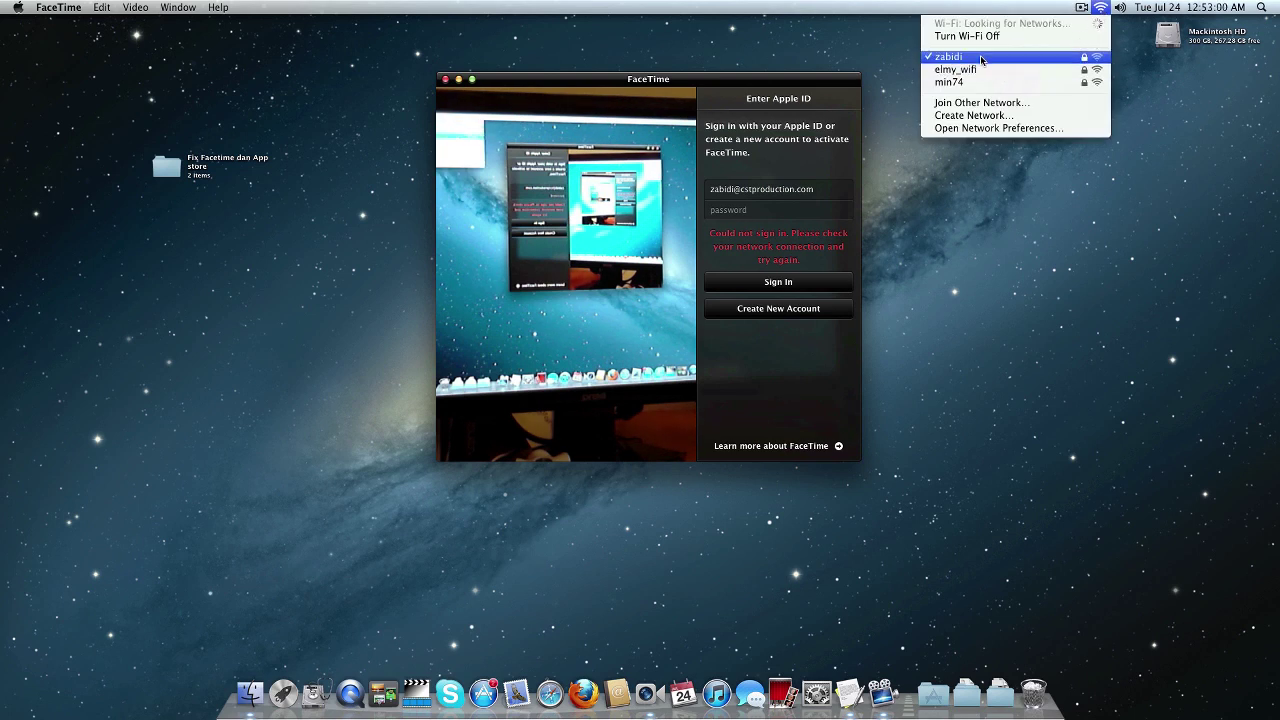
click(1043, 168)
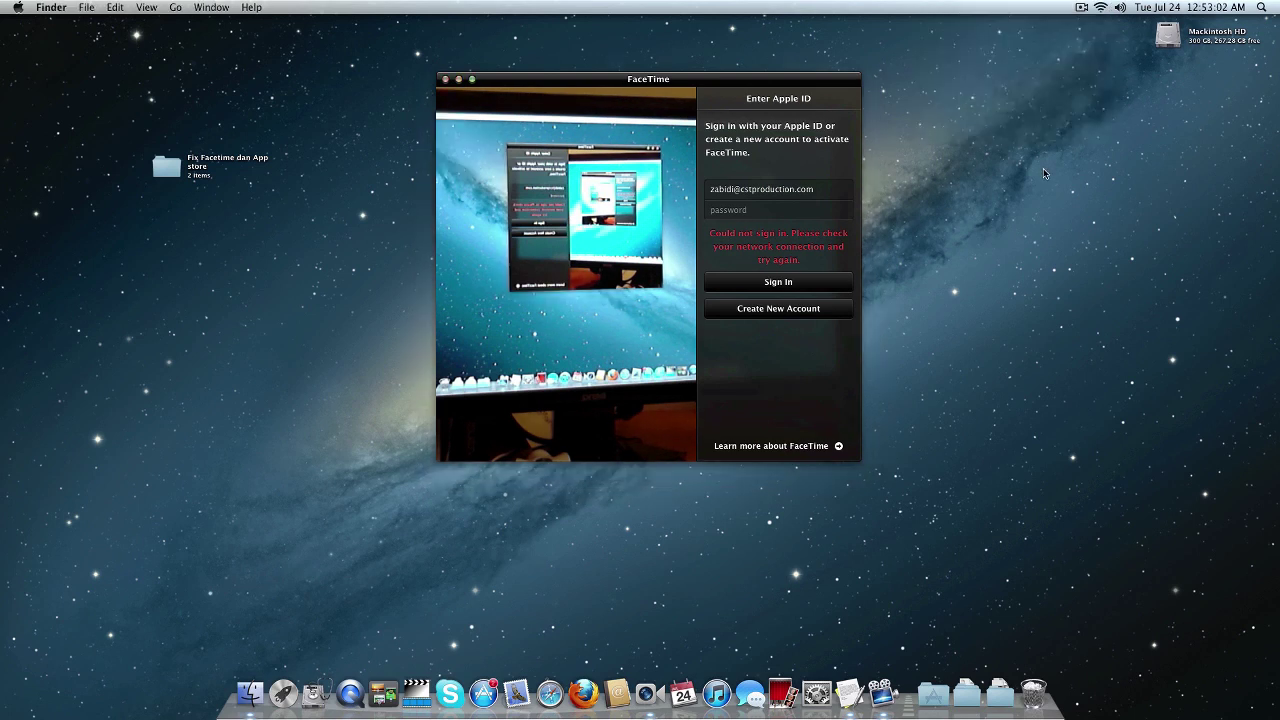
click(446, 80)
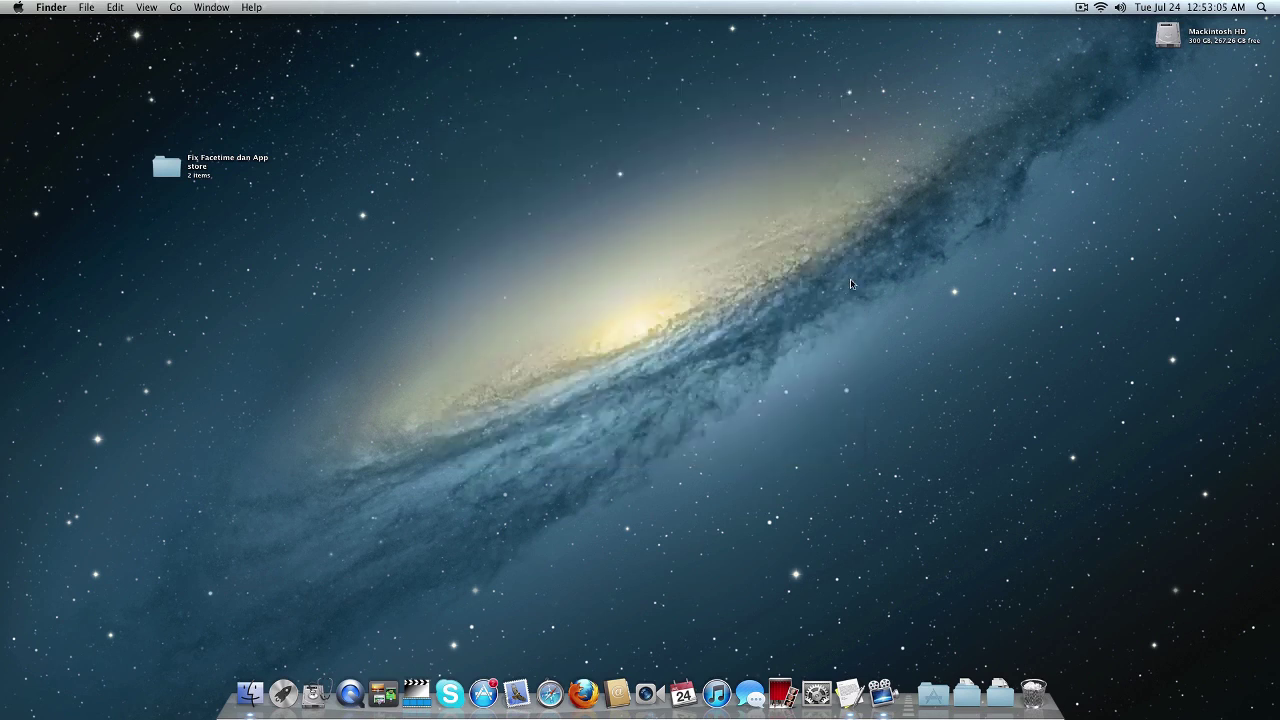
Open System Preferences > Network and delete the Ethernet service.
click(815, 694)
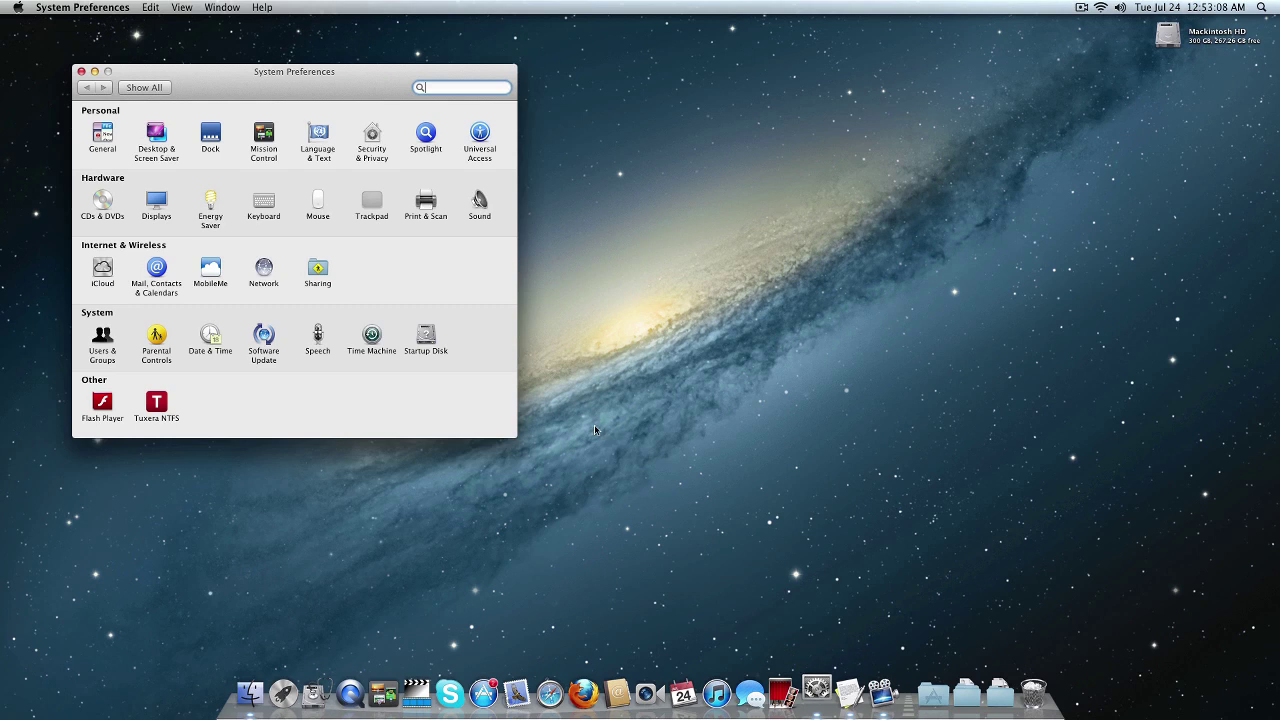
drag(223, 88, 440, 103)
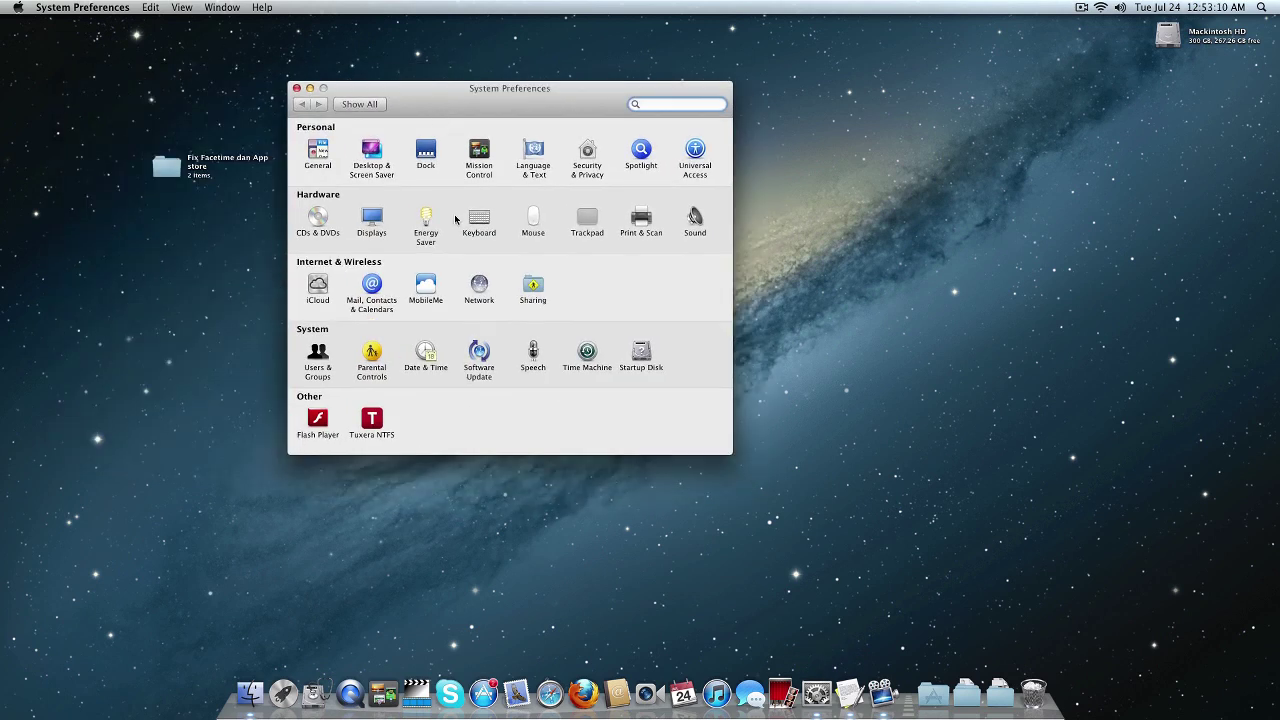
click(478, 289)
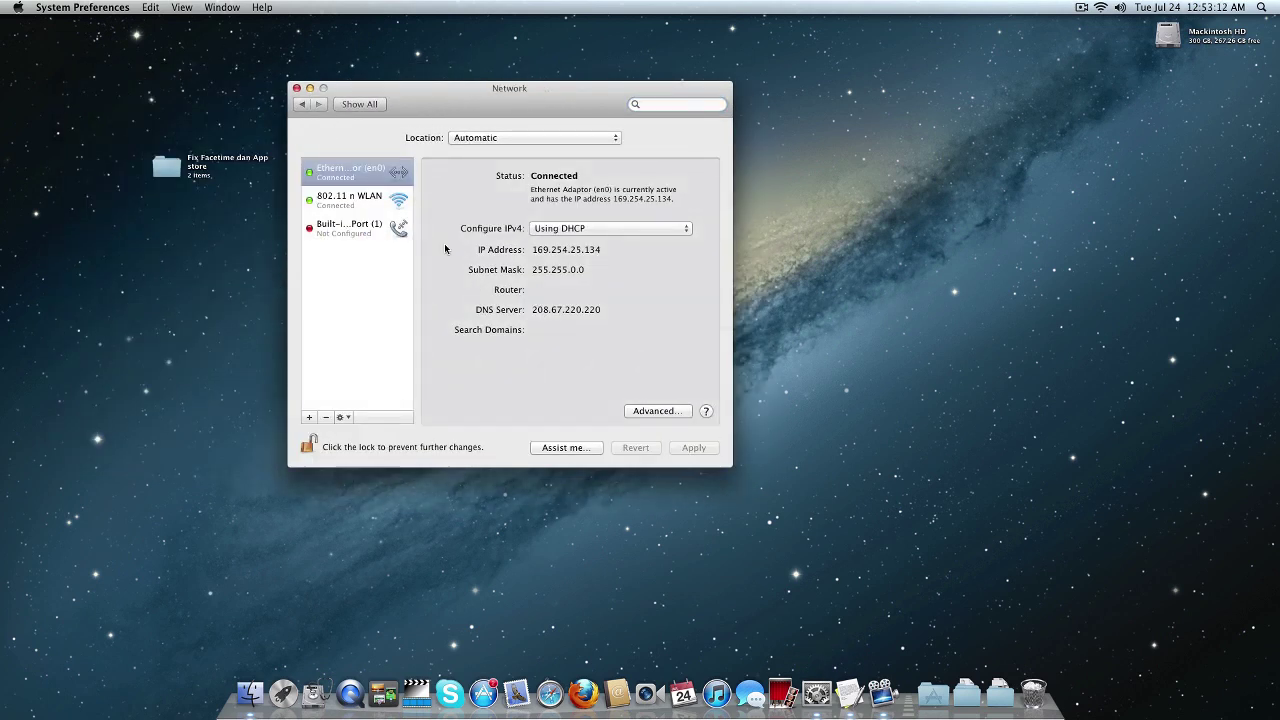
click(340, 172)
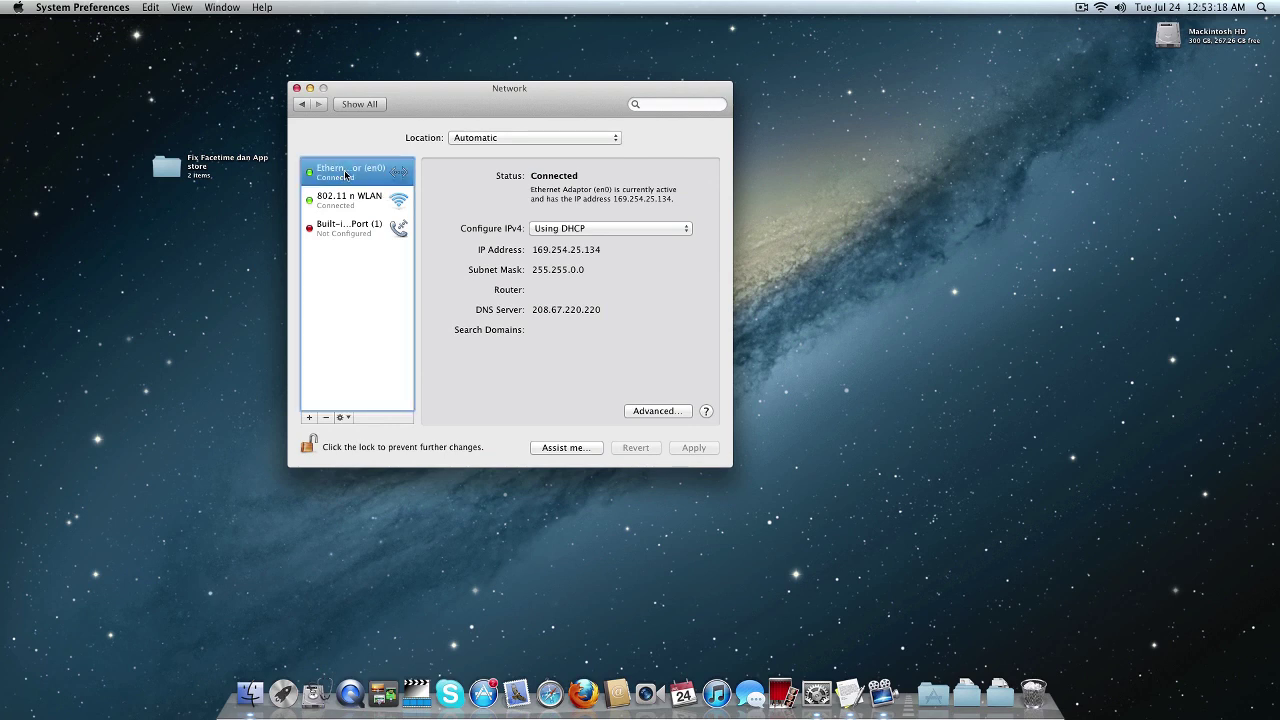
click(325, 417)
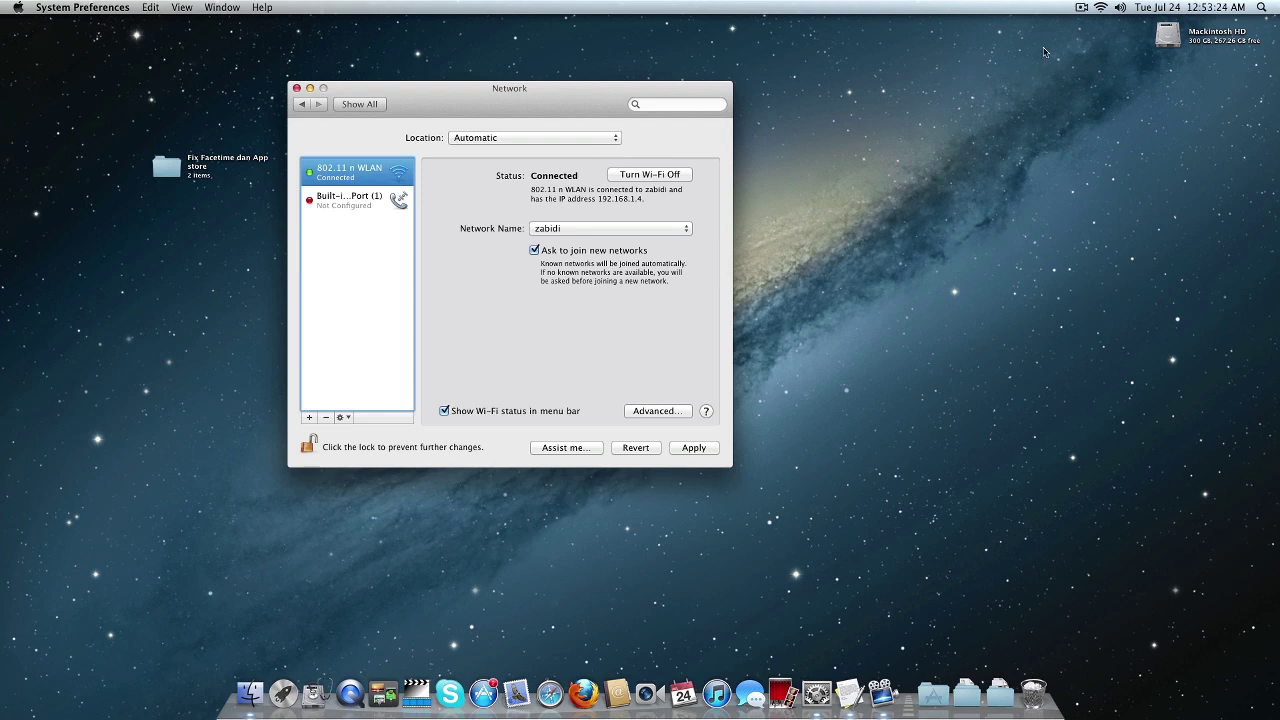
Turn Wi-Fi off from the menu bar and apply the network changes when closing.
click(1101, 8)
click(1003, 36)
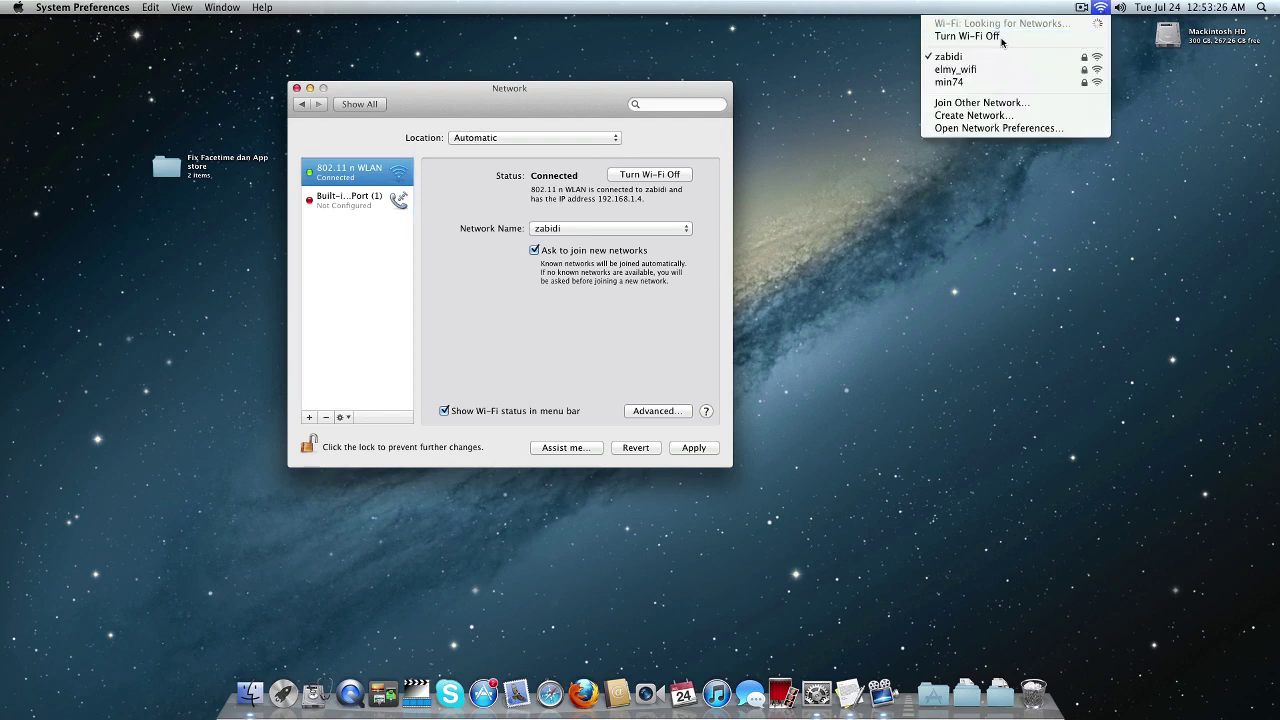
click(296, 89)
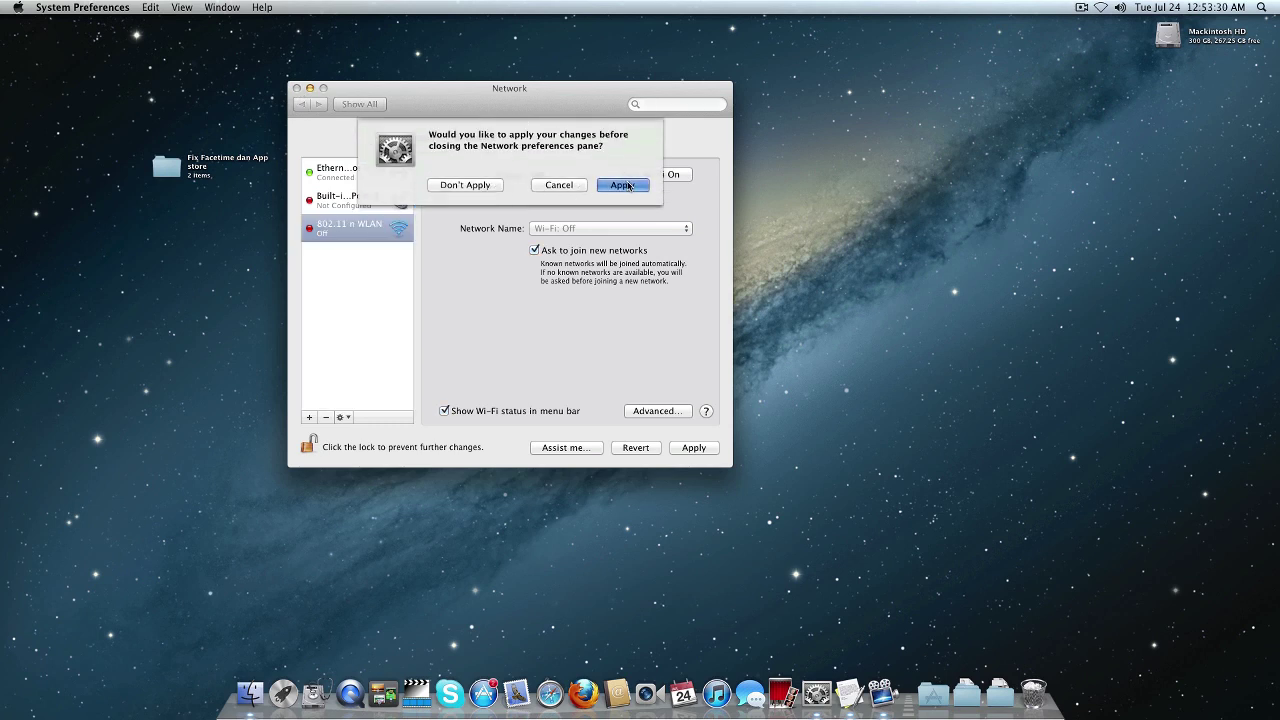
click(624, 185)
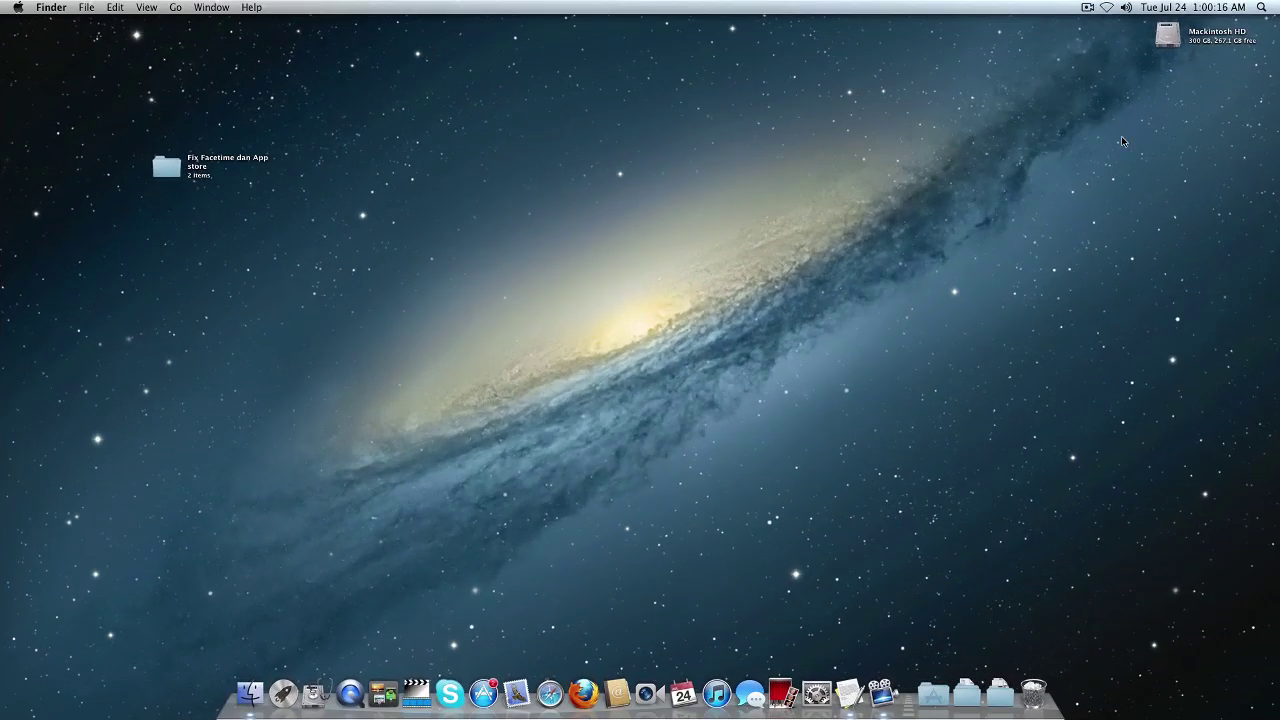
Navigate Mackintosh HD > Library > Preferences > SystemConfiguration.
double_click(1166, 36)
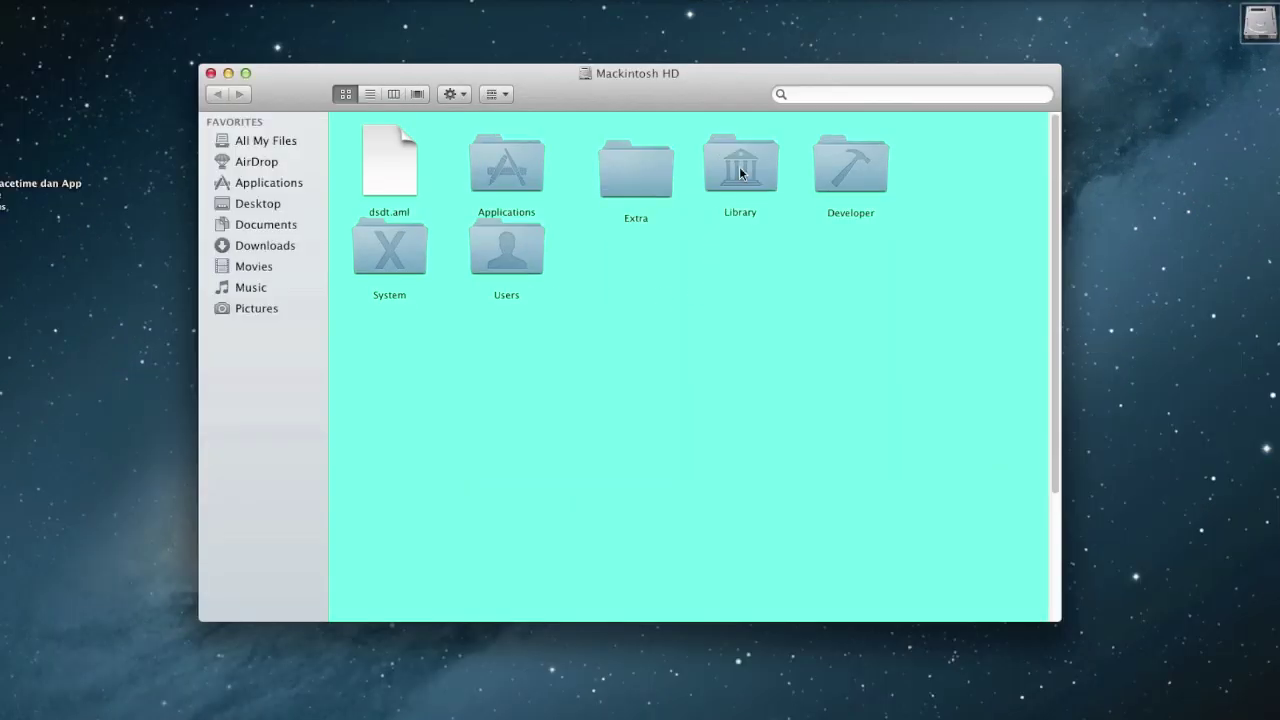
double_click(745, 179)
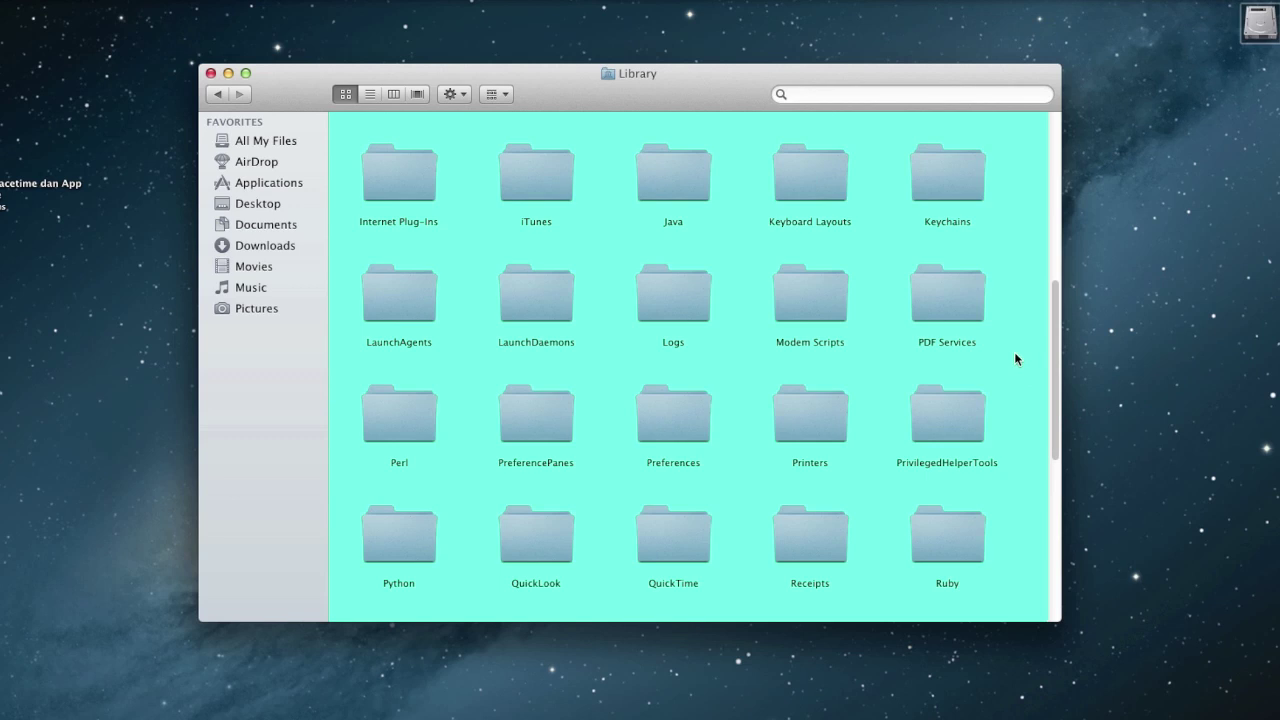
click(909, 344)
scroll(843, 377, down, 1)
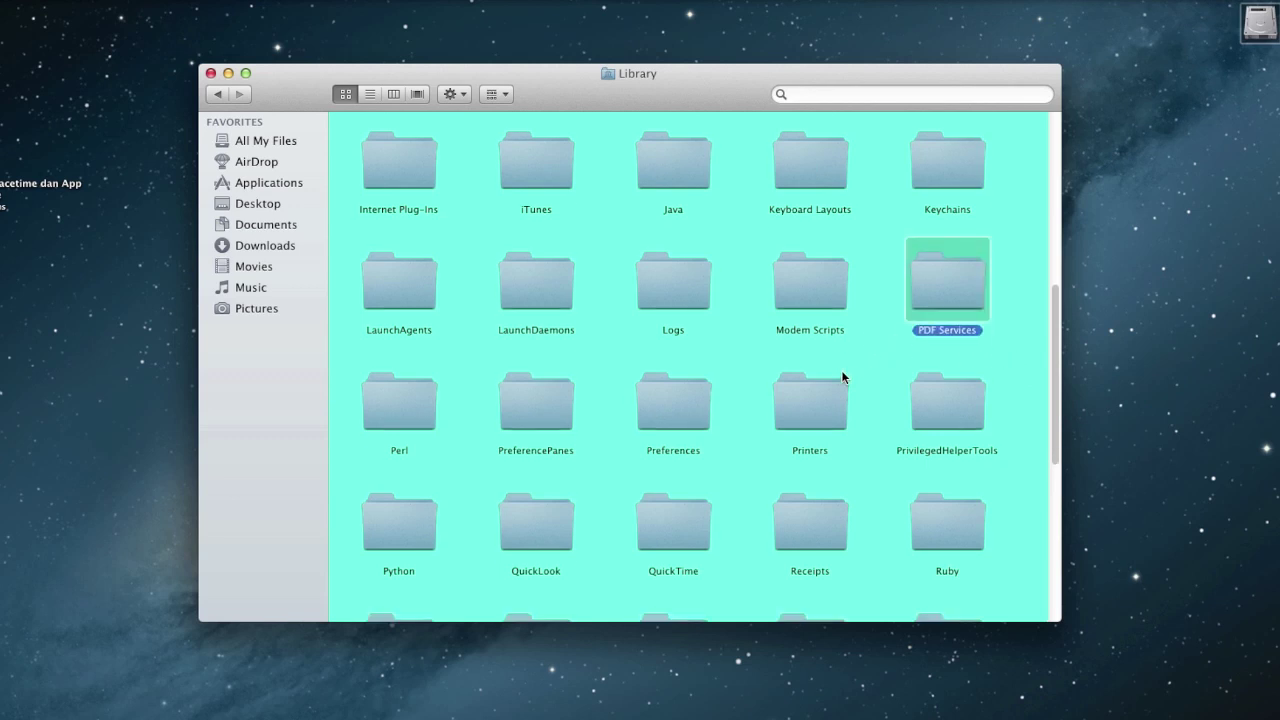
double_click(676, 400)
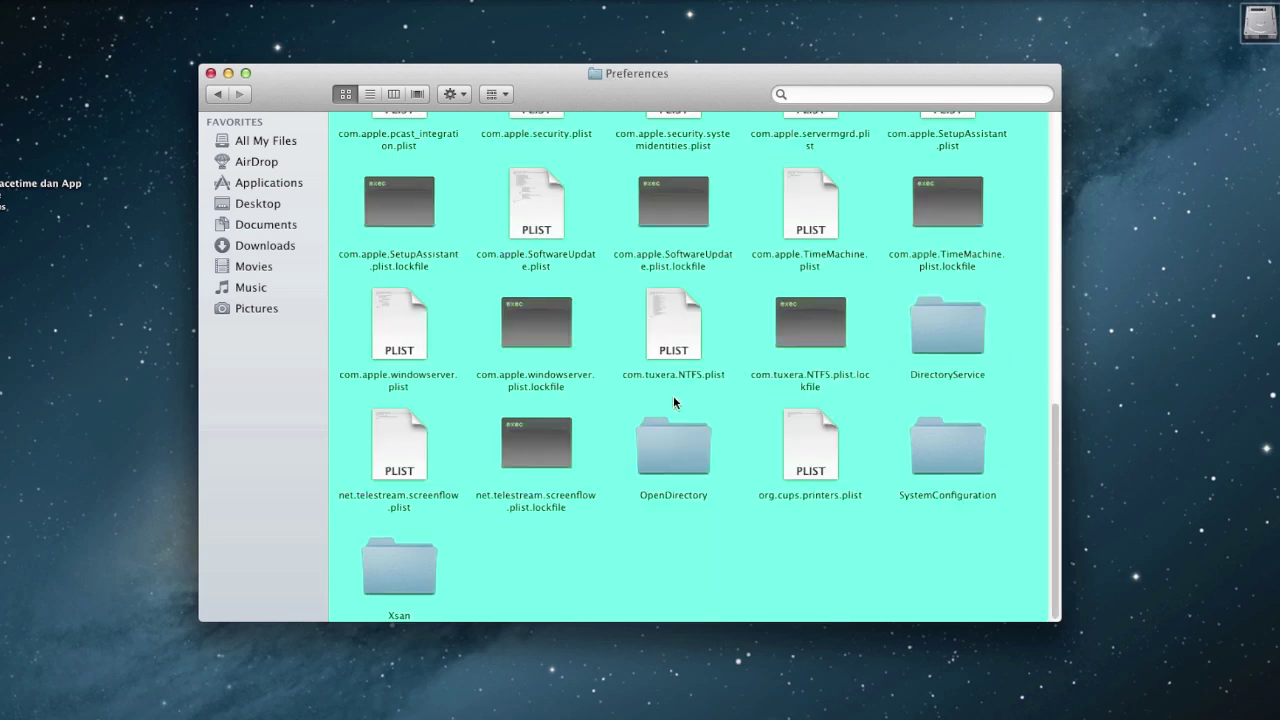
double_click(951, 452)
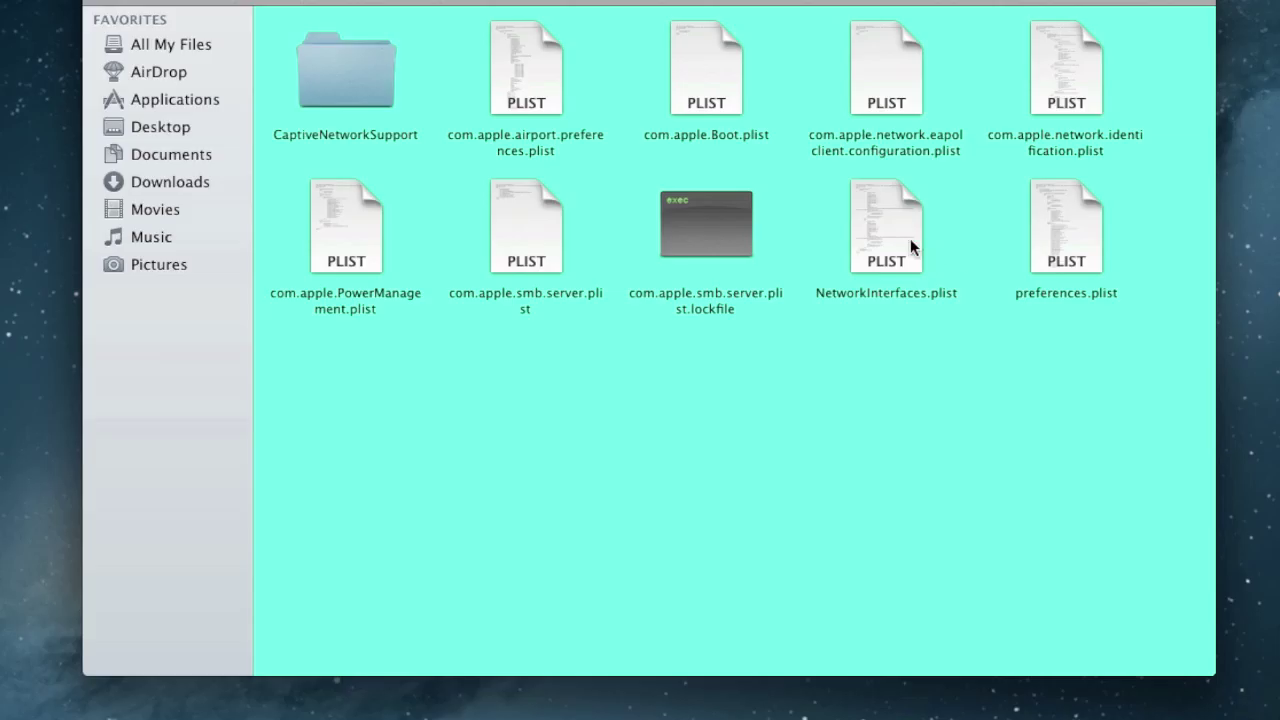
Trash NetworkInterfaces.plist with the admin password and permanently empty the Trash.
click(811, 281)
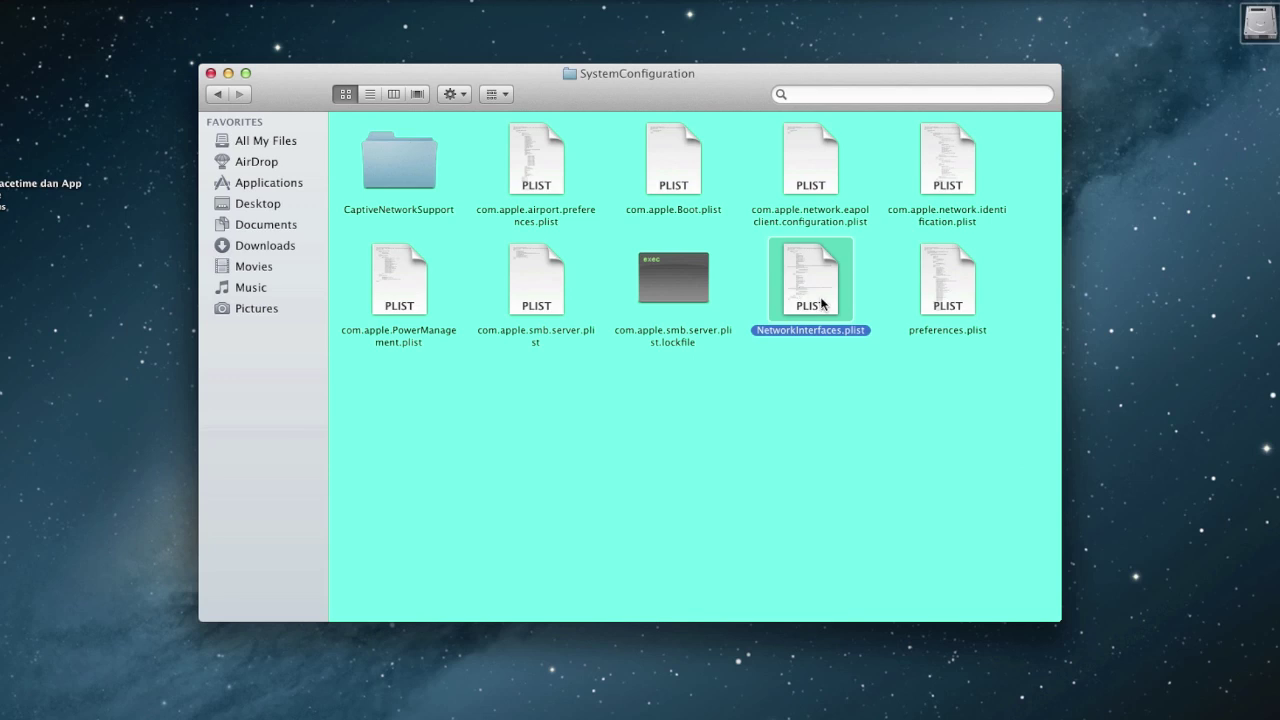
right_click(813, 283)
click(857, 326)
text(••••)
click(715, 343)
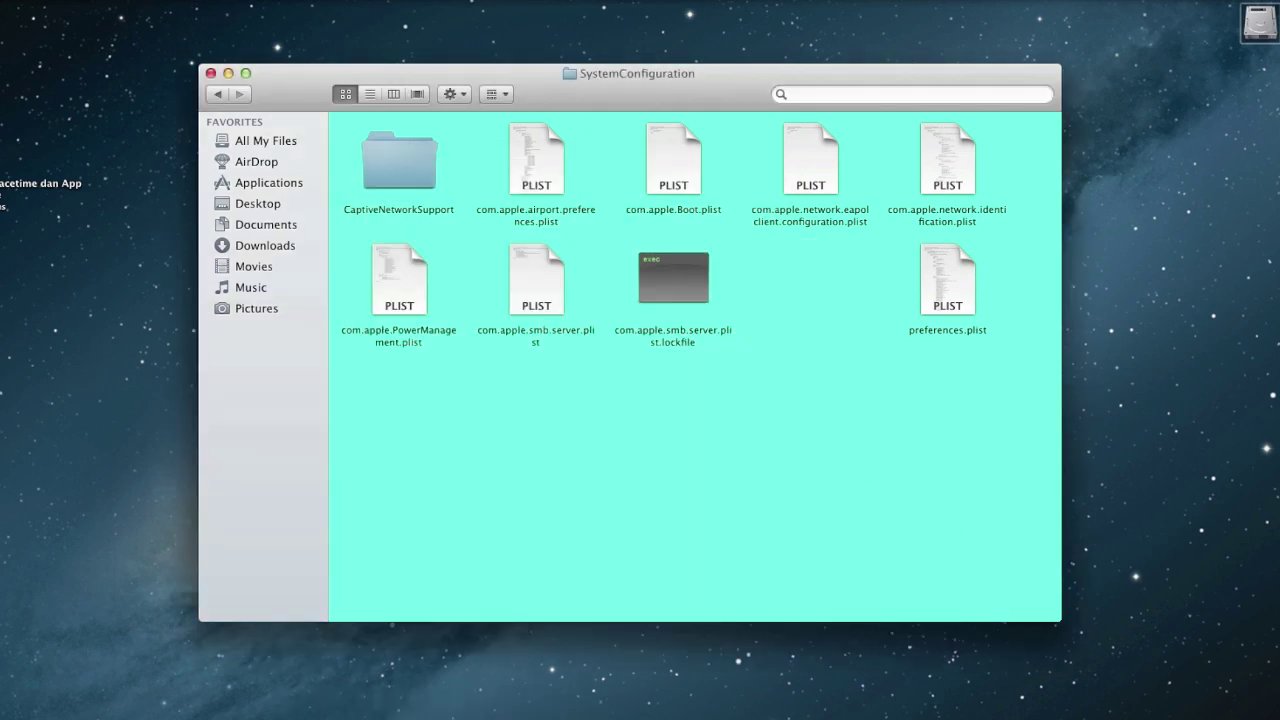
key(super+shift+BackSpace)
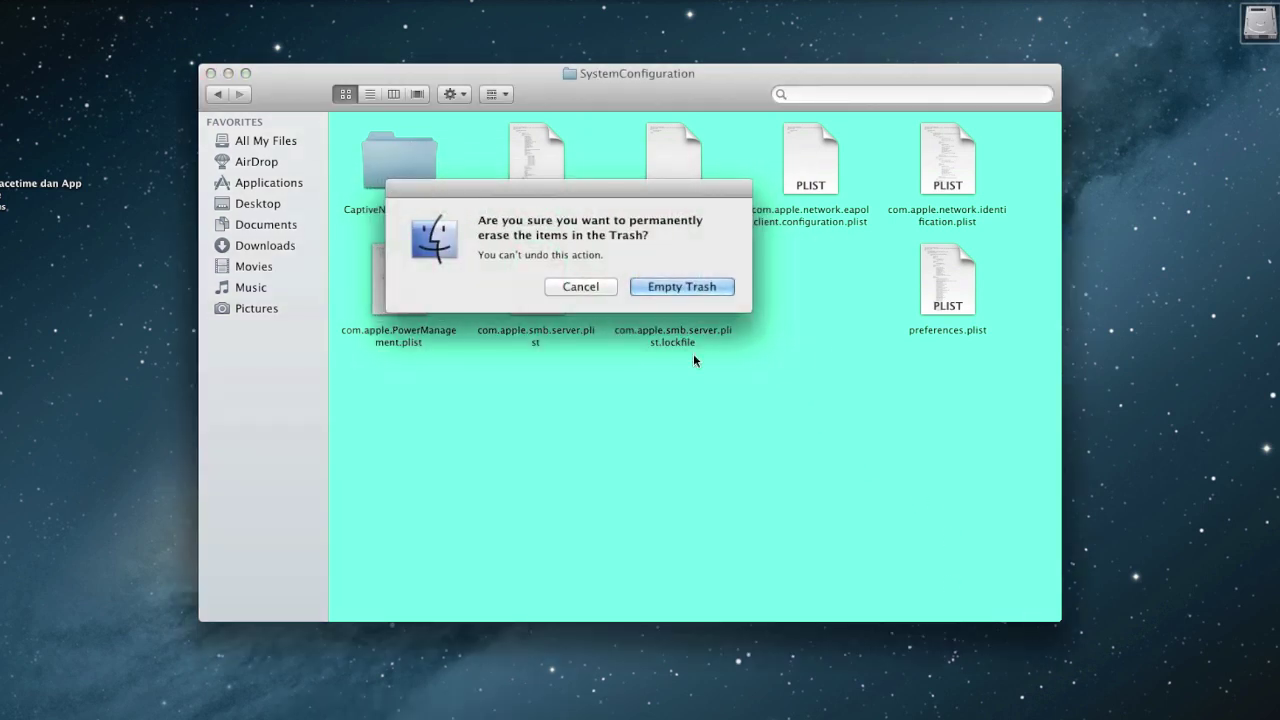
click(688, 288)
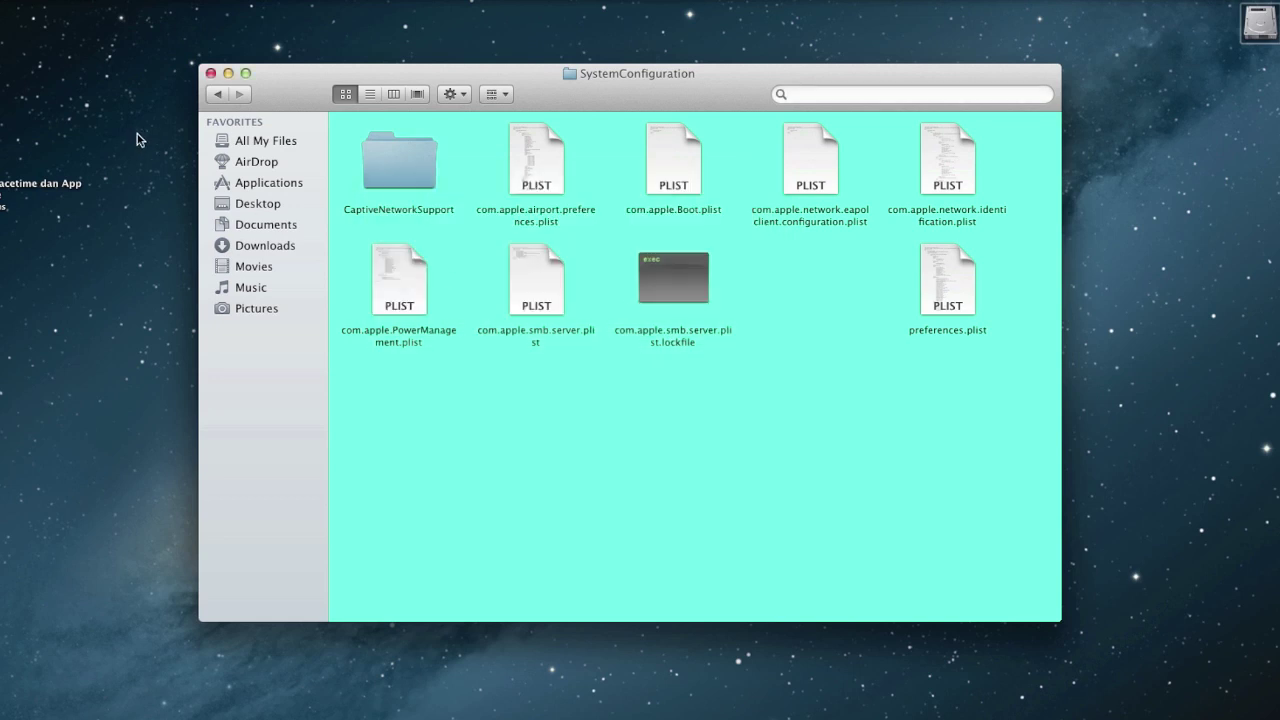
Go back three levels to Mackintosh HD and move its window toward the top-right.
click(217, 94)
click(217, 94)
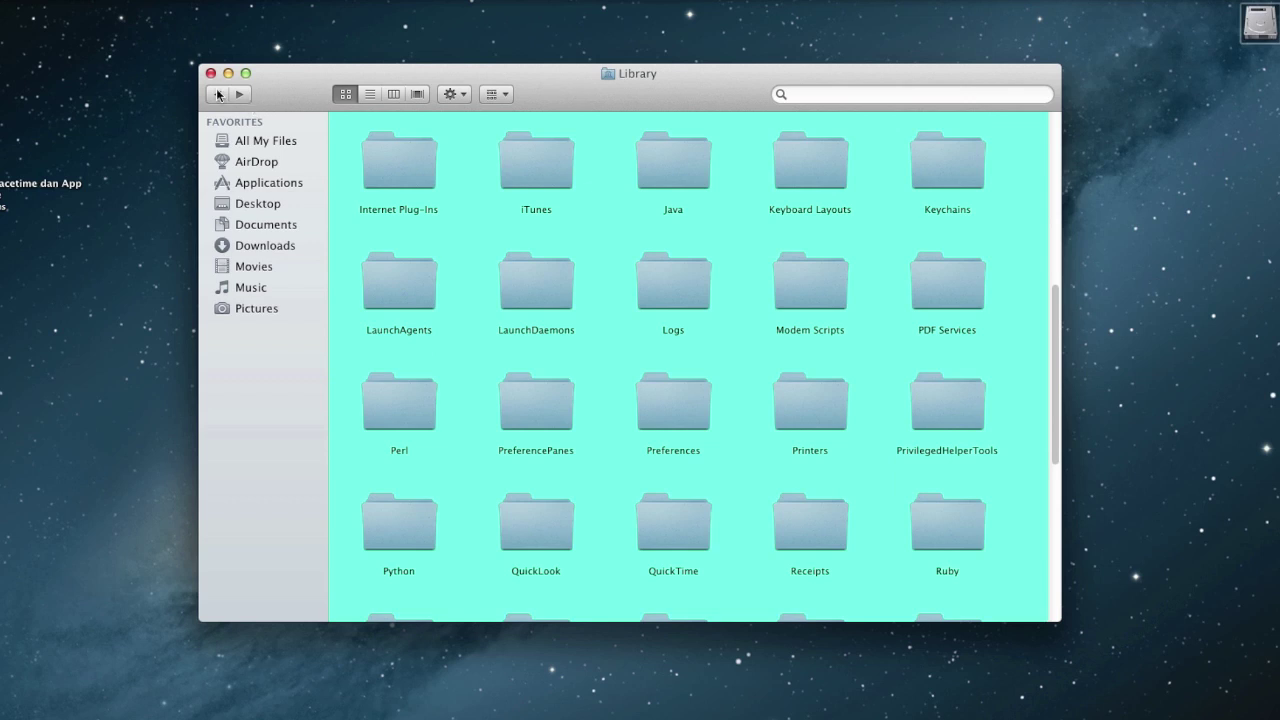
click(217, 94)
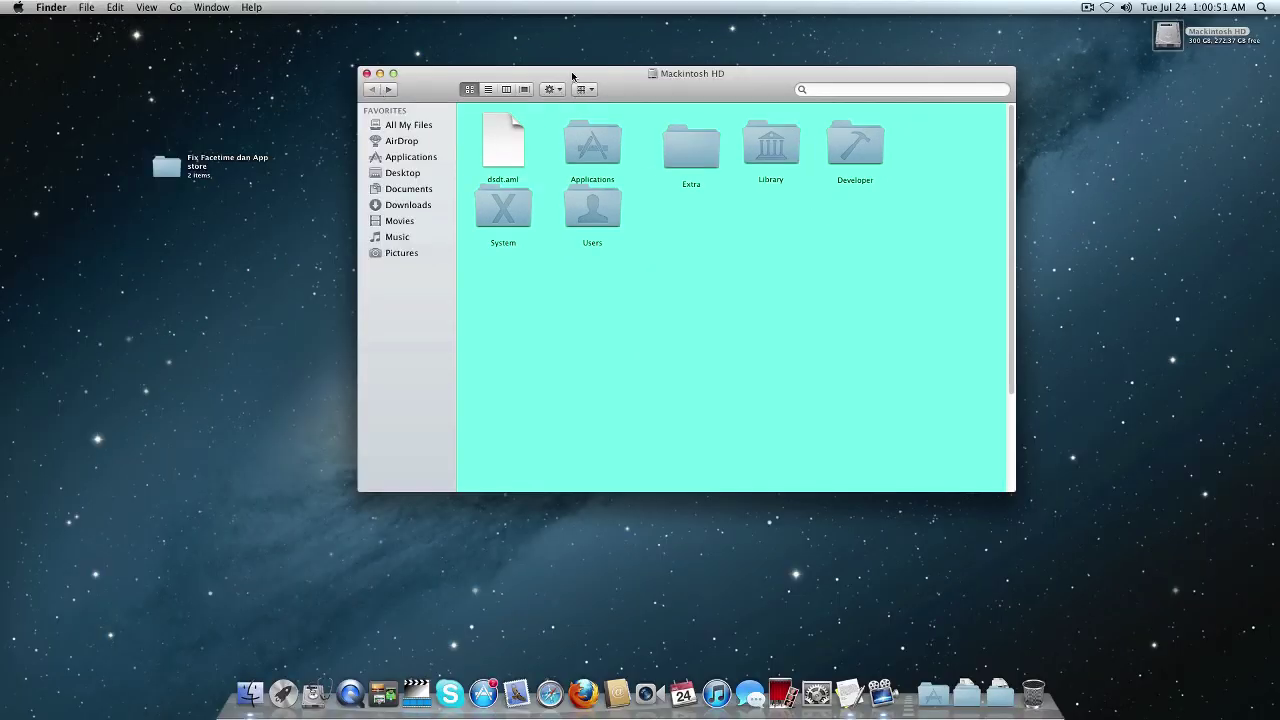
drag(663, 80, 906, 39)
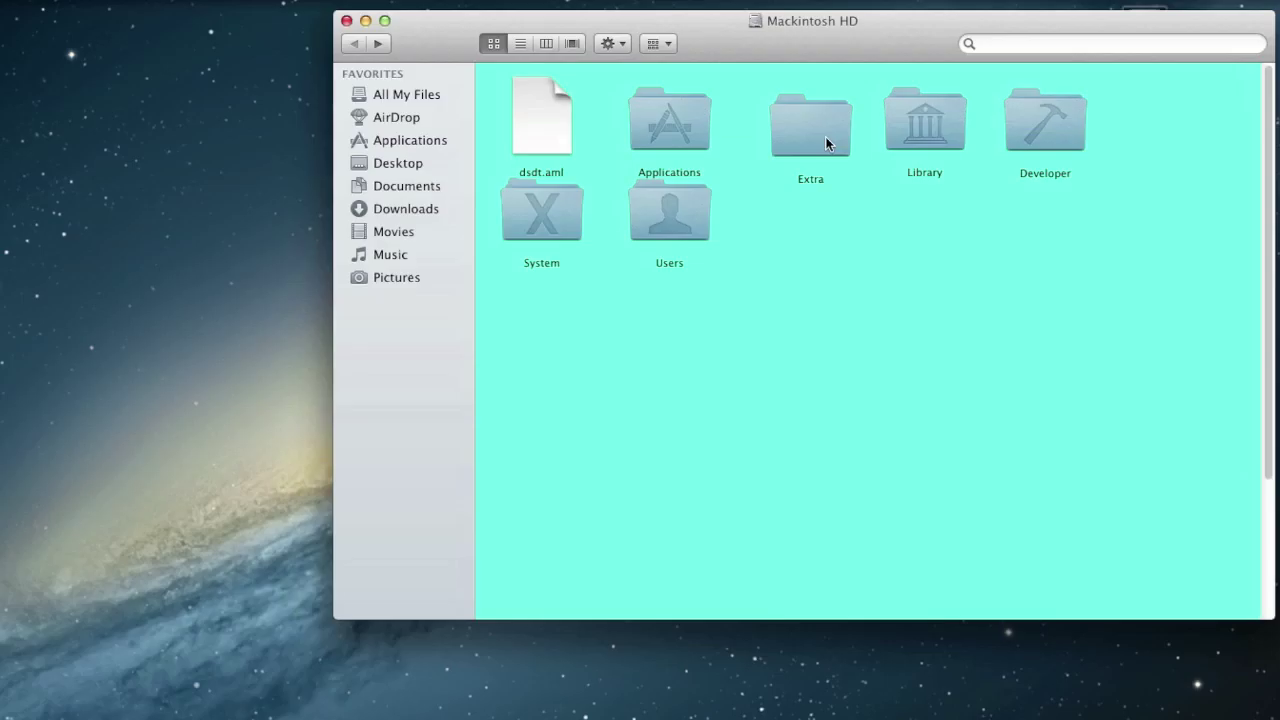
Open the Extra folder, try opening org.chameleon.Boot.plist, and ignore the Dashcode crash.
double_click(933, 101)
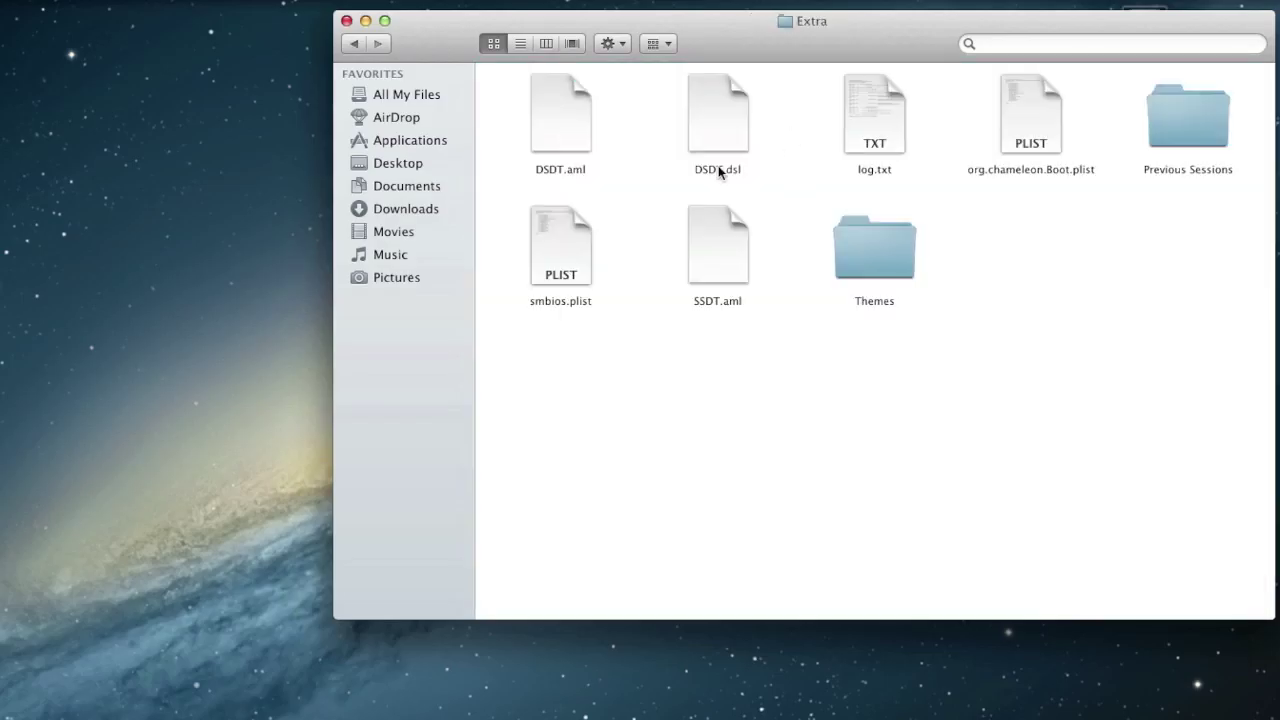
click(1024, 140)
double_click(1024, 140)
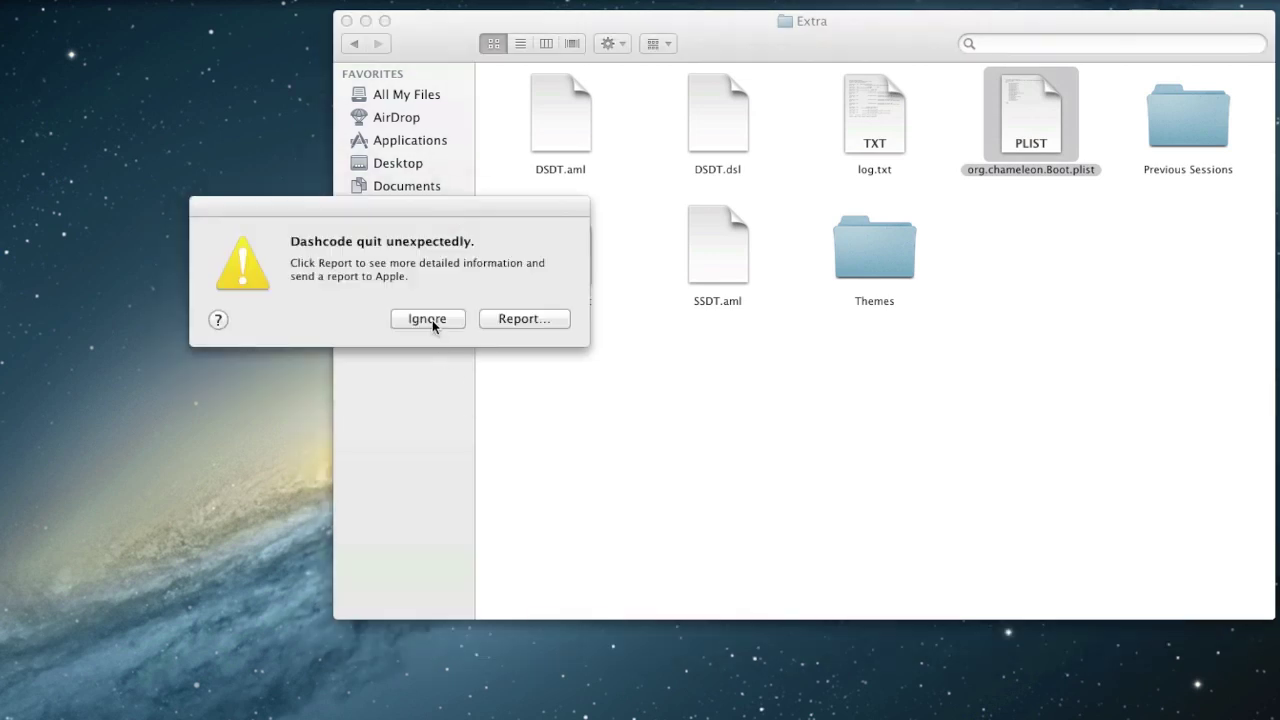
click(432, 321)
Open org.chameleon.Boot.plist with TextEdit.app via Open With > Other, moving the window right.
right_click(1029, 130)
mouse_move(970, 152)
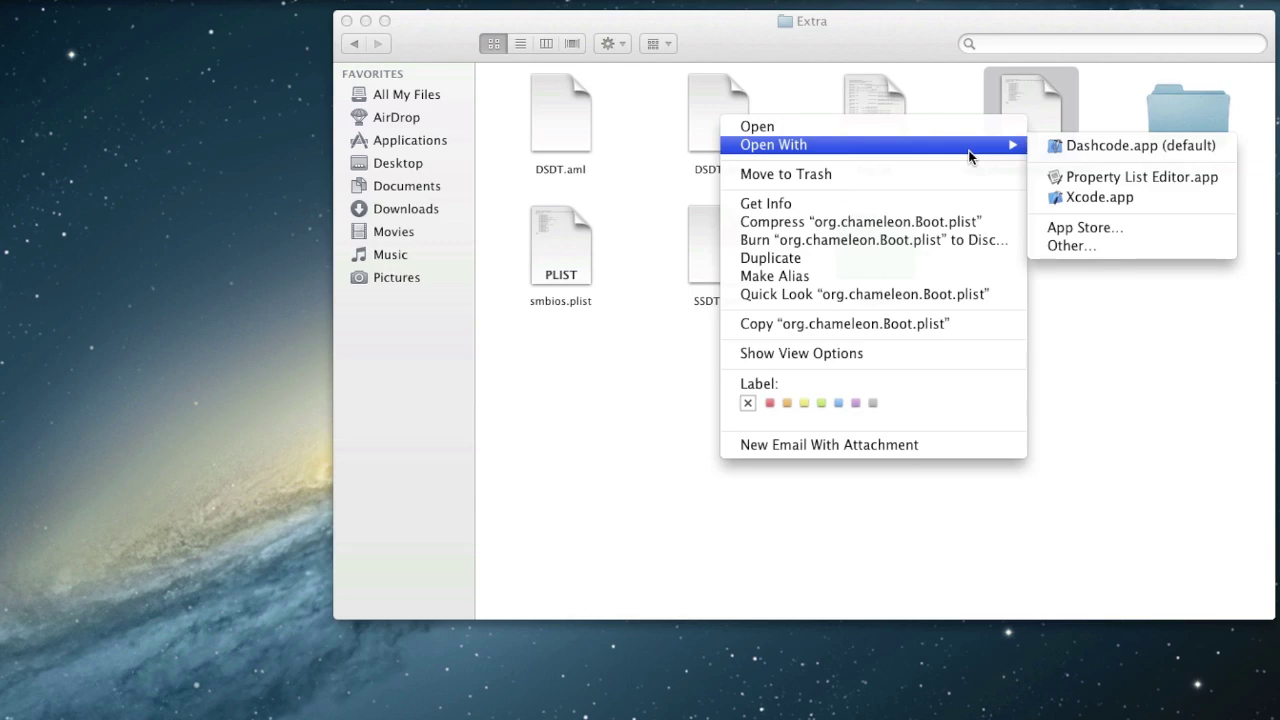
click(1067, 248)
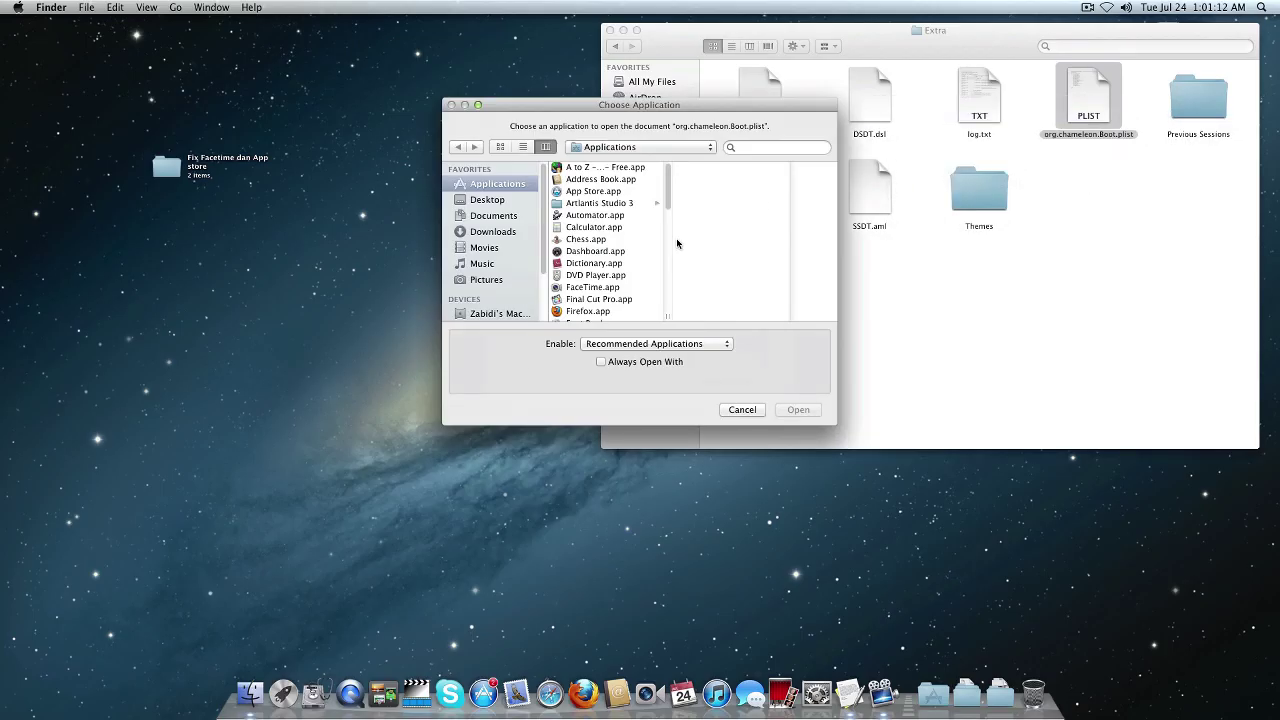
drag(674, 192, 669, 309)
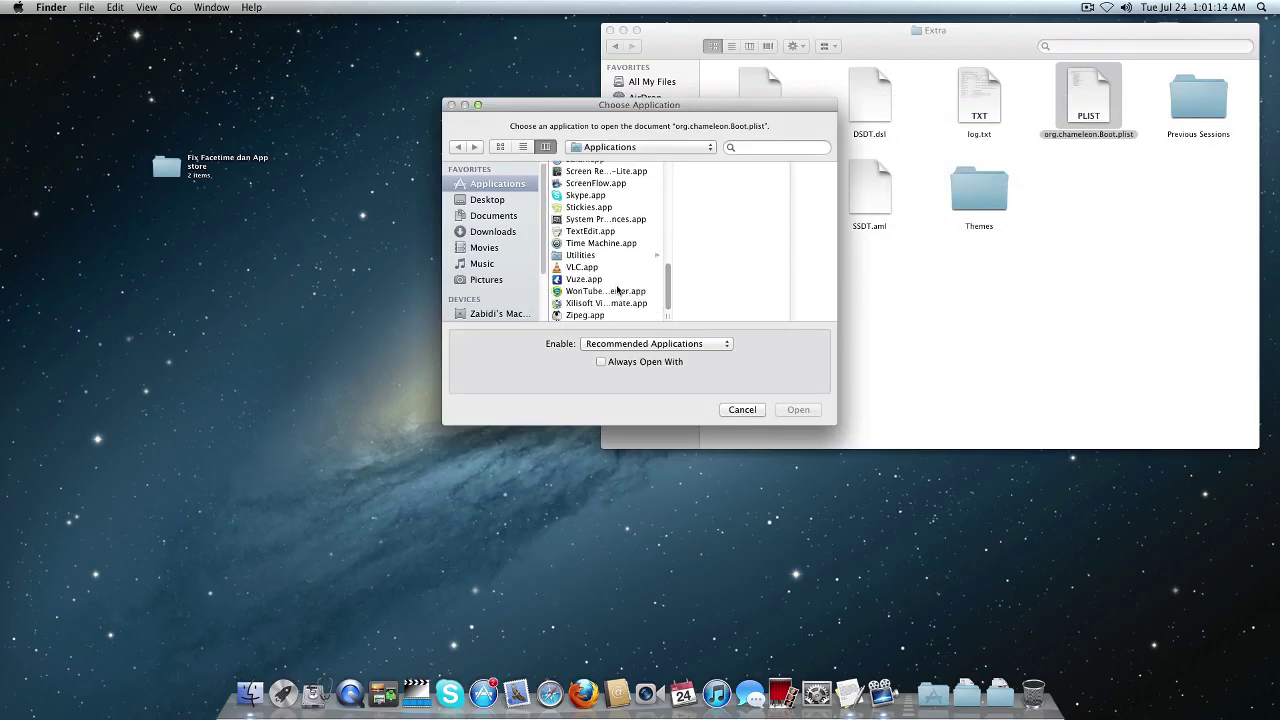
click(589, 234)
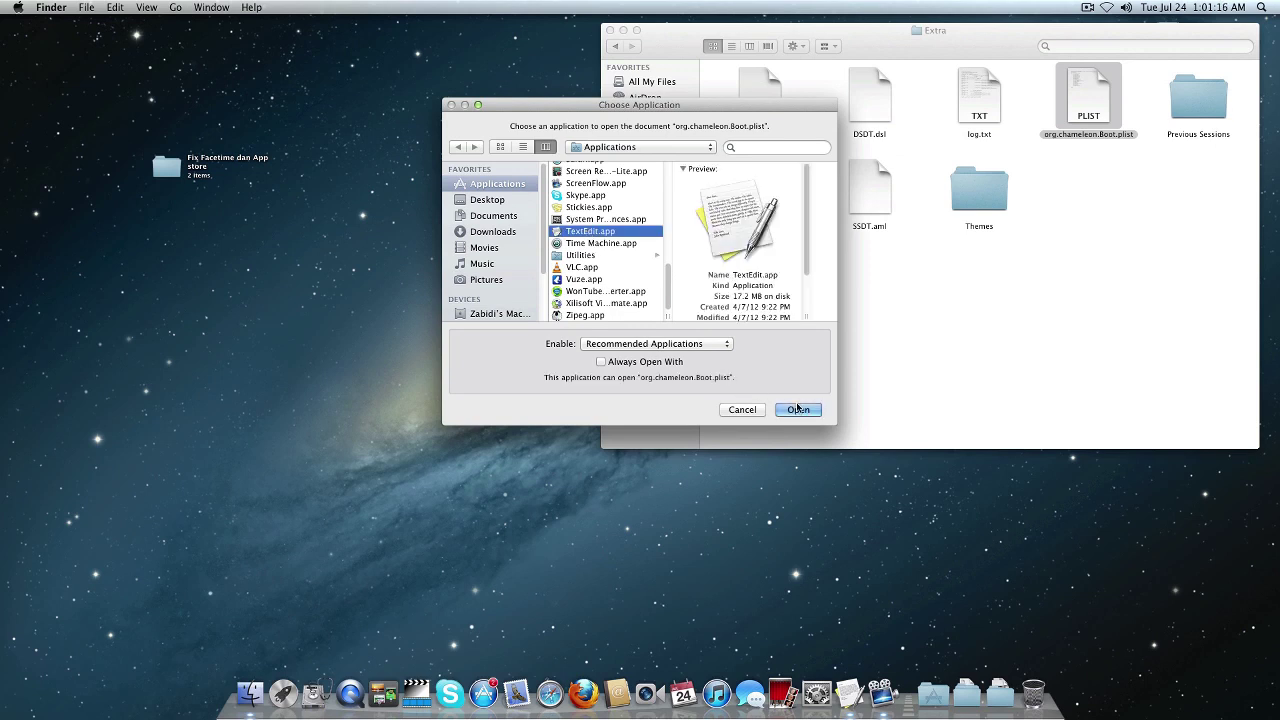
click(797, 409)
drag(276, 58, 874, 42)
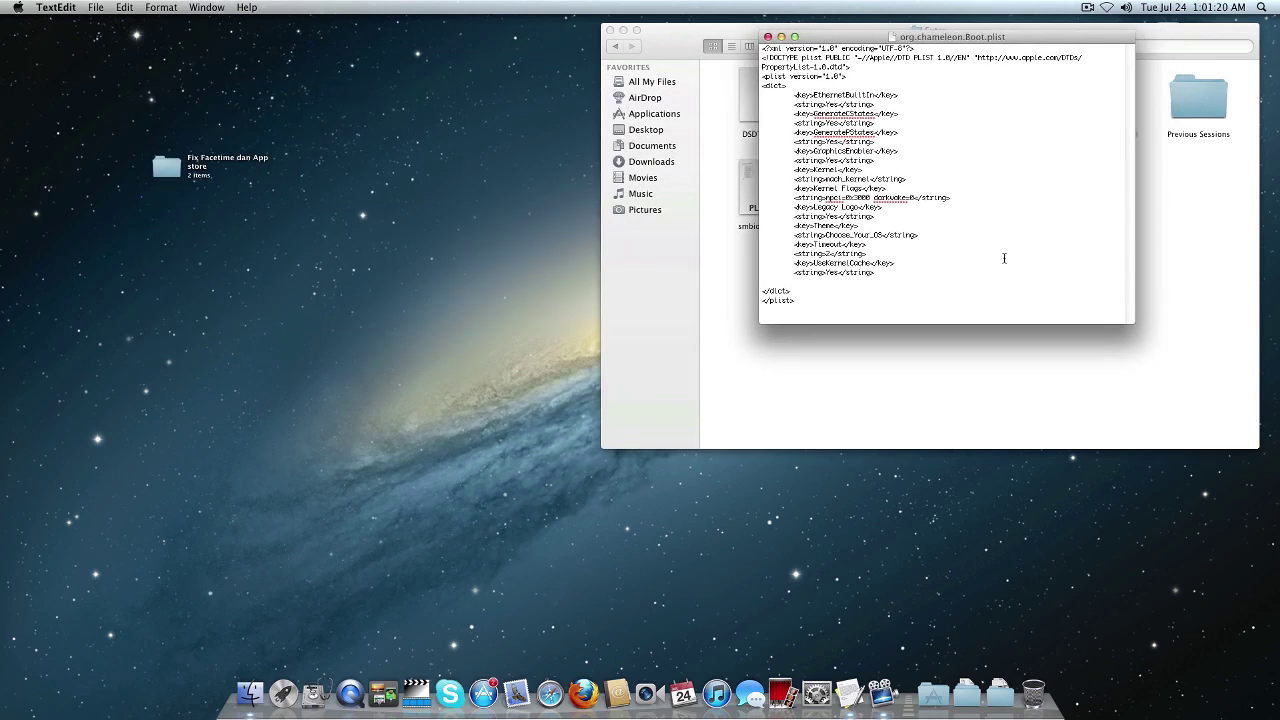
Enlarge the plist window, then open the Fix Facetime dan App store folder and shift it up-left.
drag(1124, 322, 1230, 487)
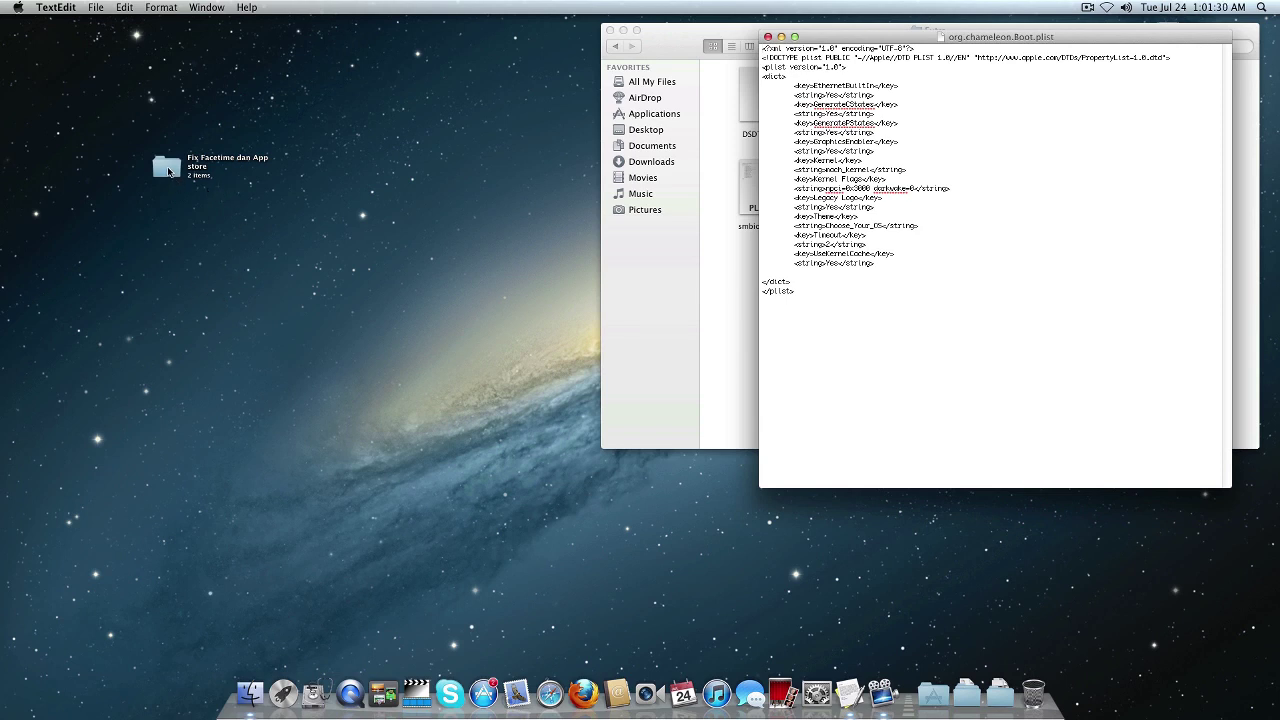
double_click(165, 167)
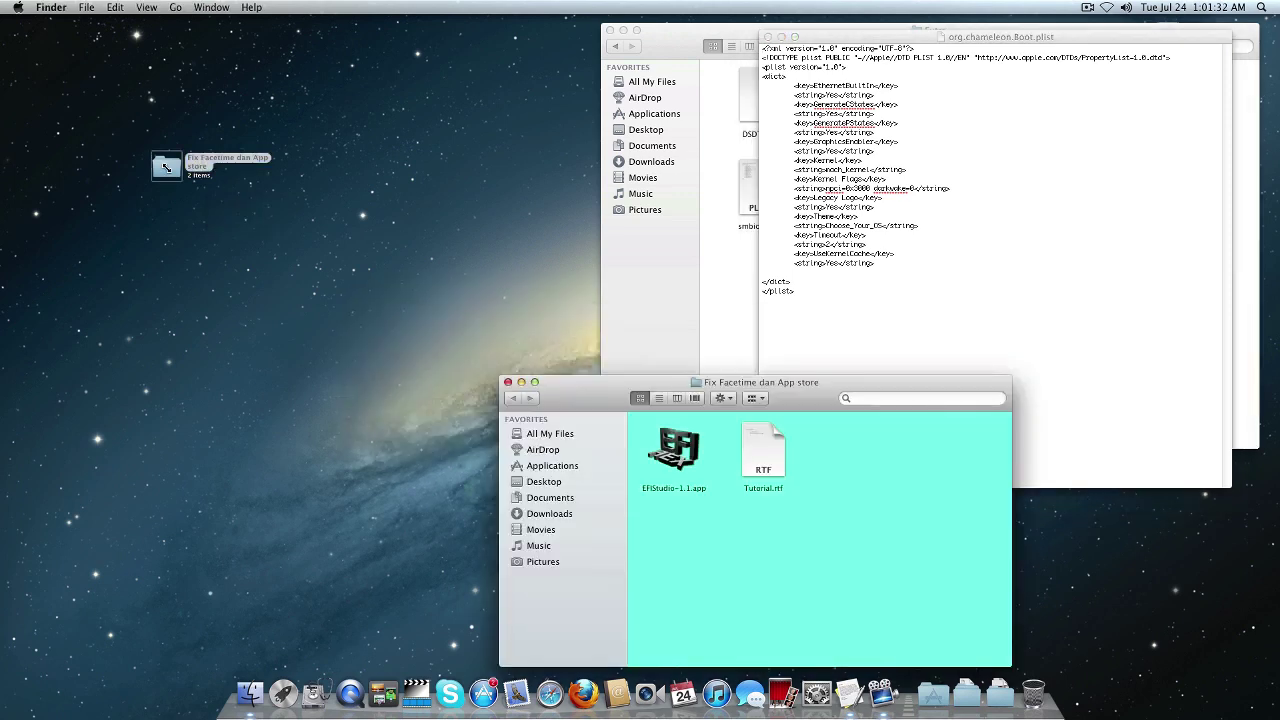
drag(592, 395, 398, 306)
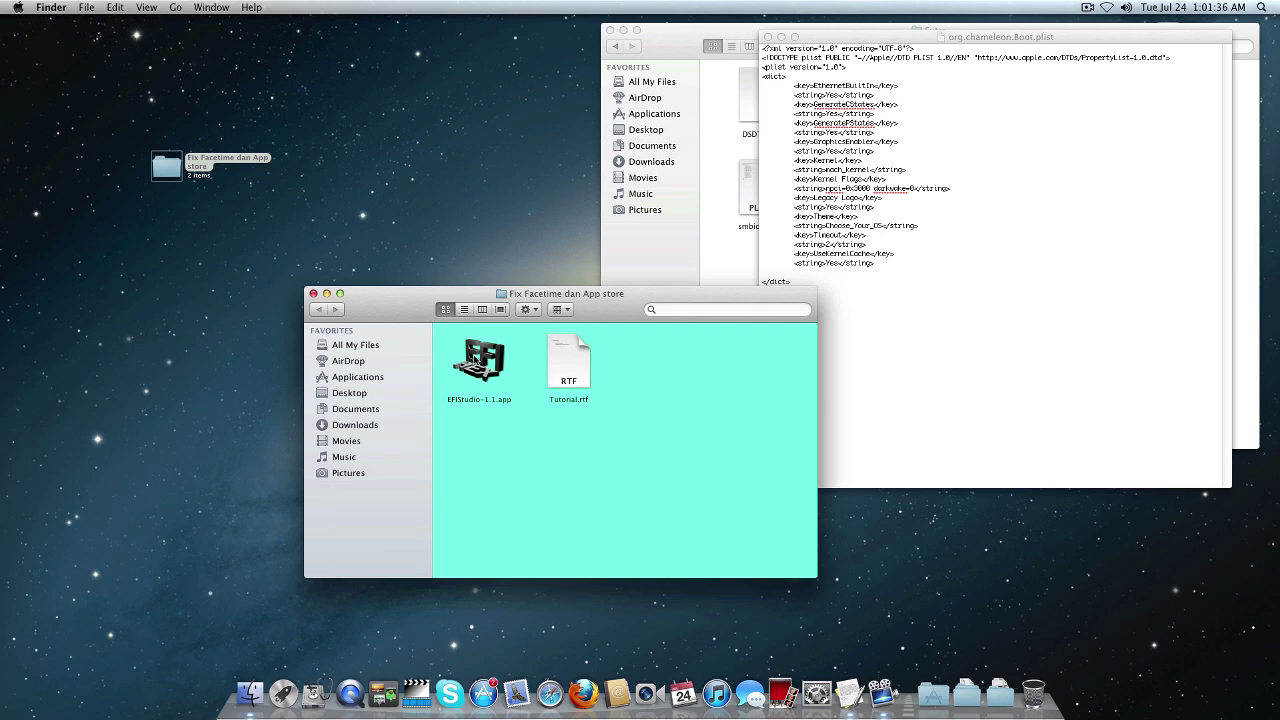
Launch EFIStudio-1.1.app, choose Ethernet as the device, and add it.
double_click(476, 361)
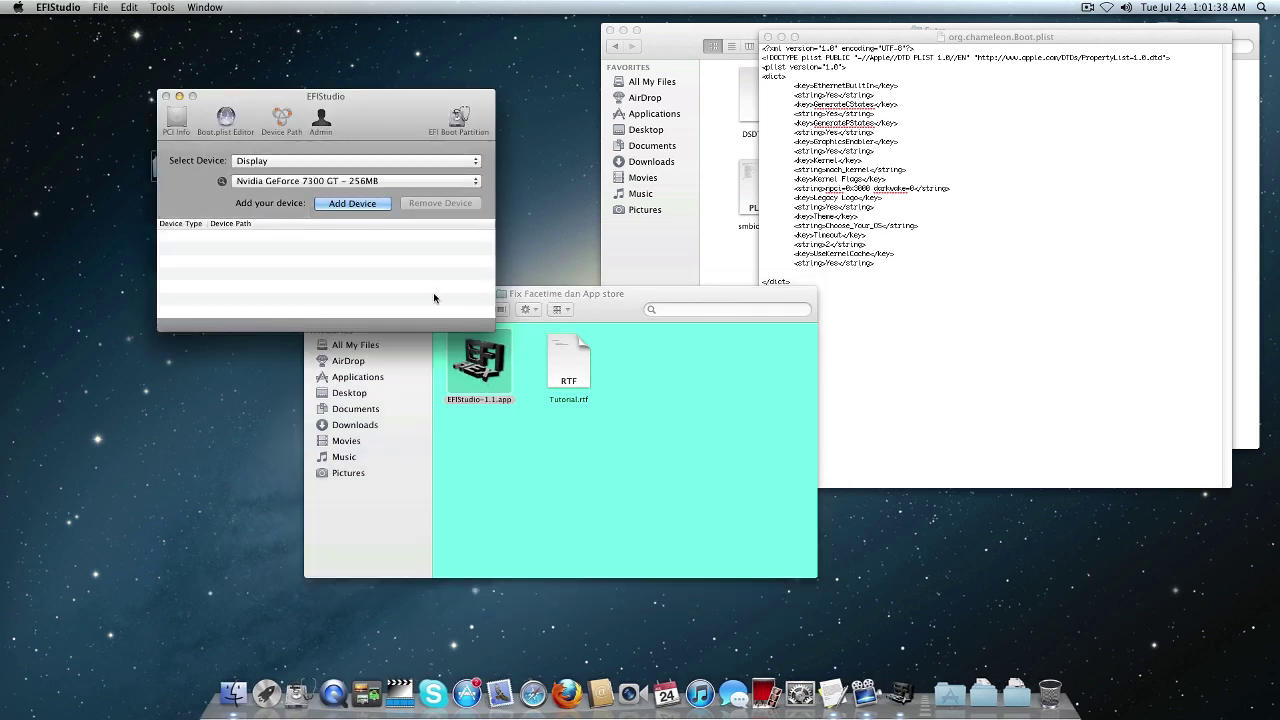
drag(274, 98, 189, 48)
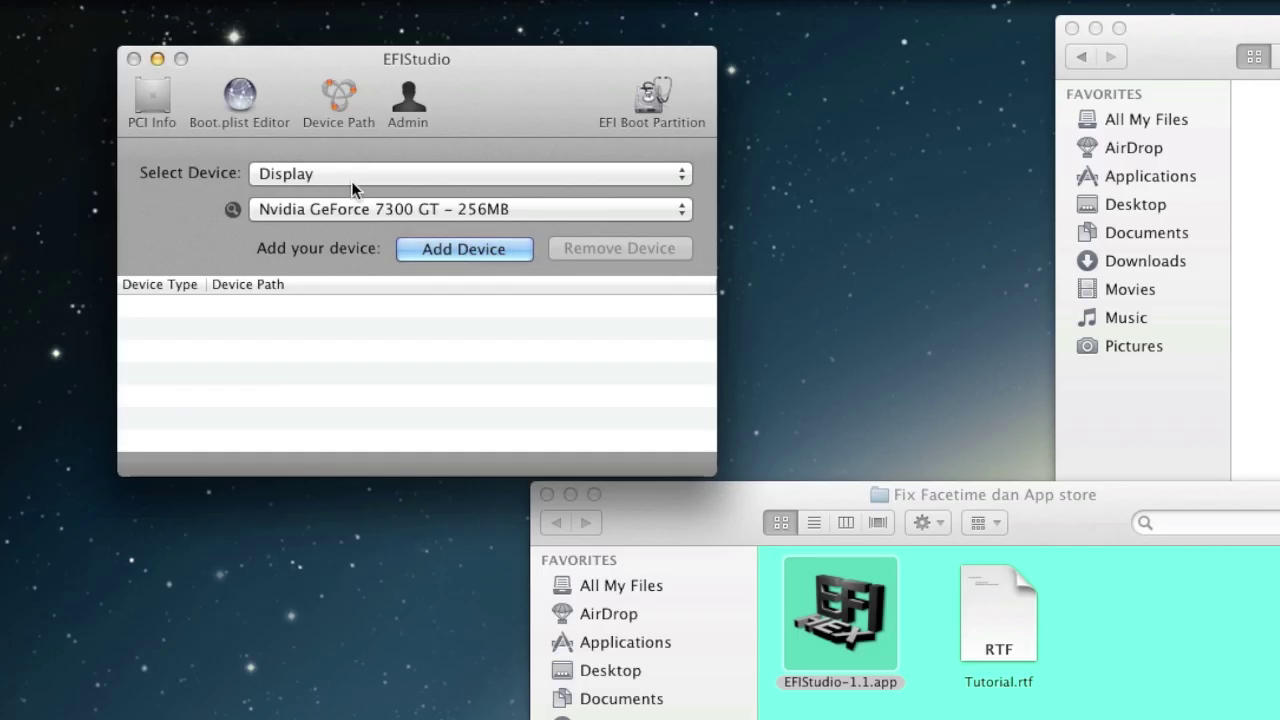
click(349, 175)
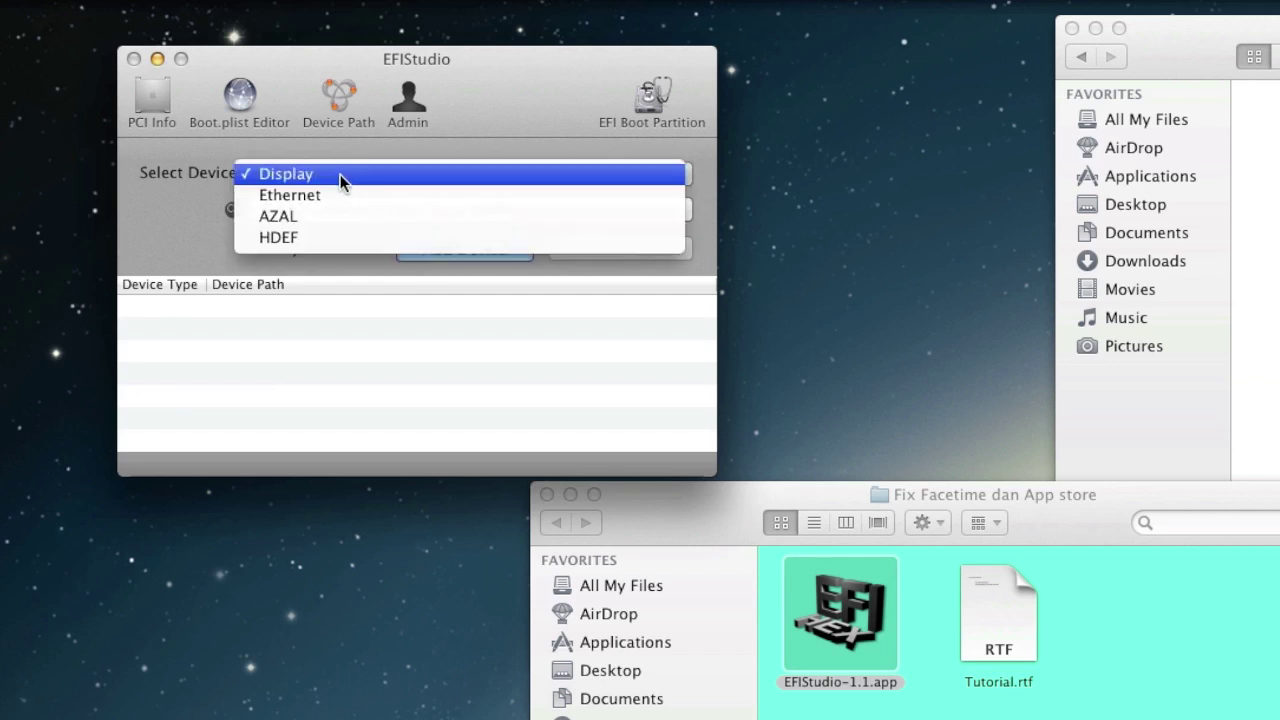
click(338, 194)
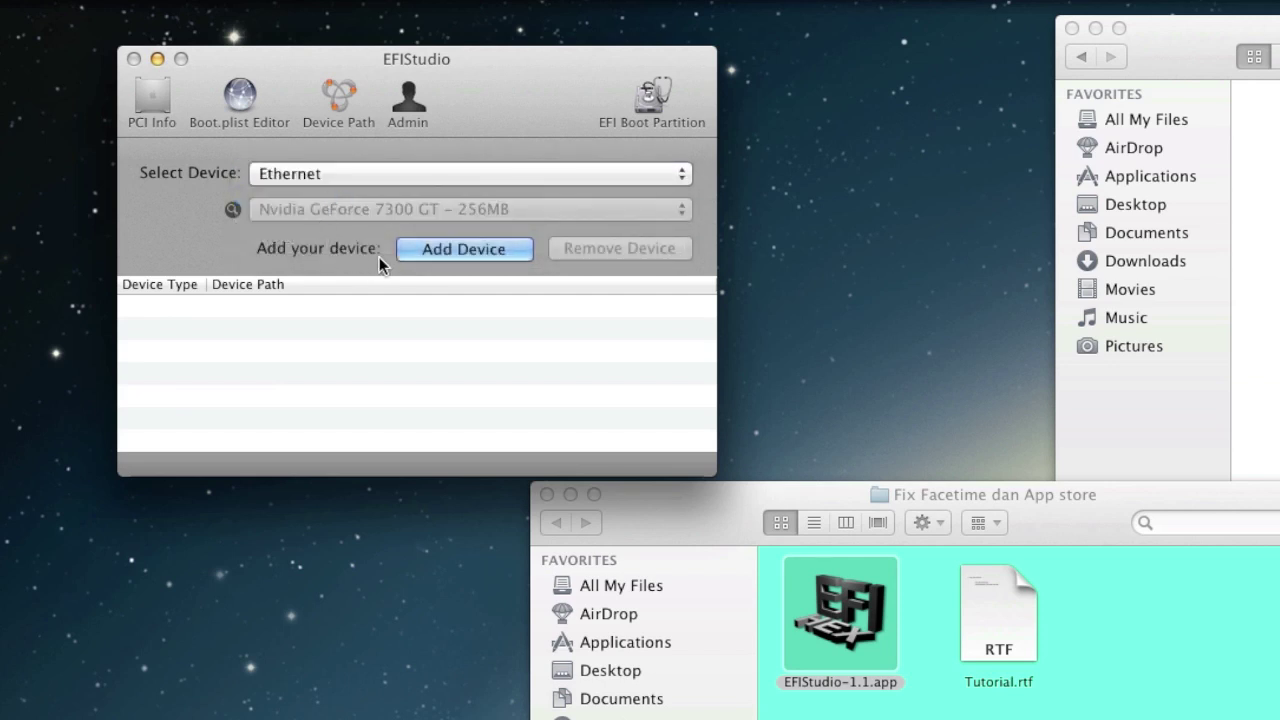
click(458, 248)
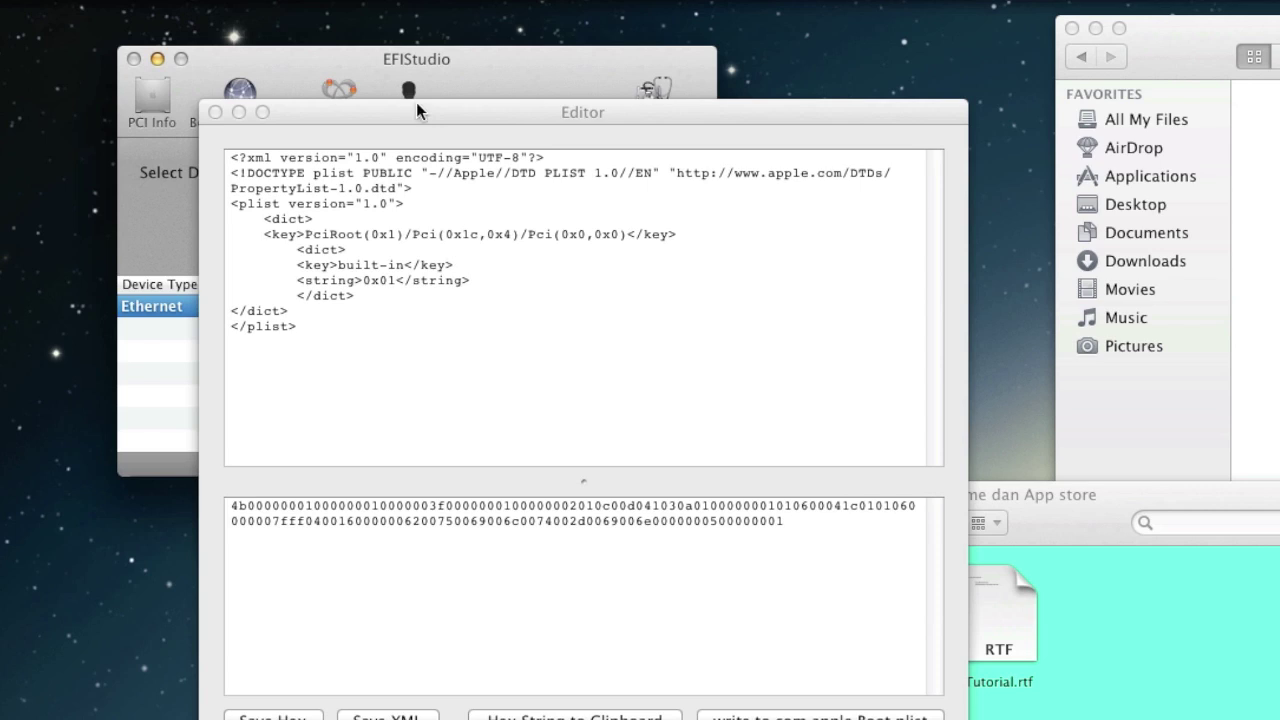
Move the Editor window to the top-left corner and select the generated hex string.
drag(416, 104, 235, 8)
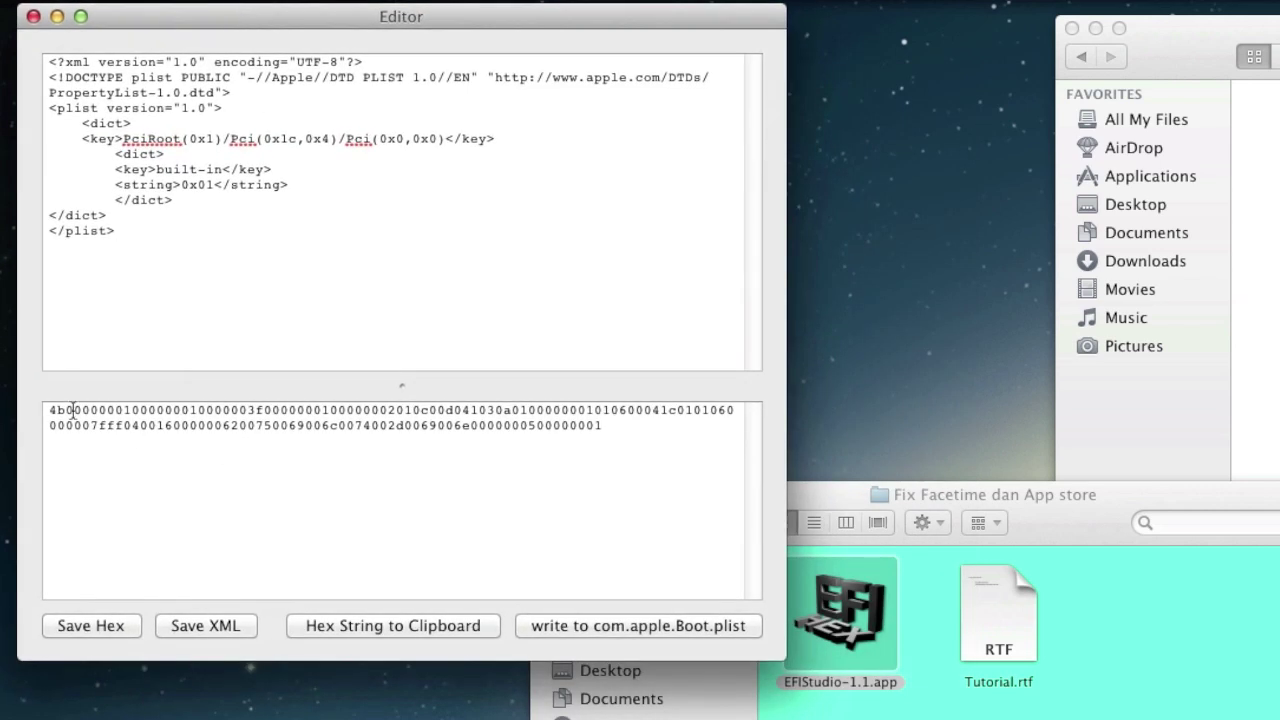
drag(49, 410, 650, 418)
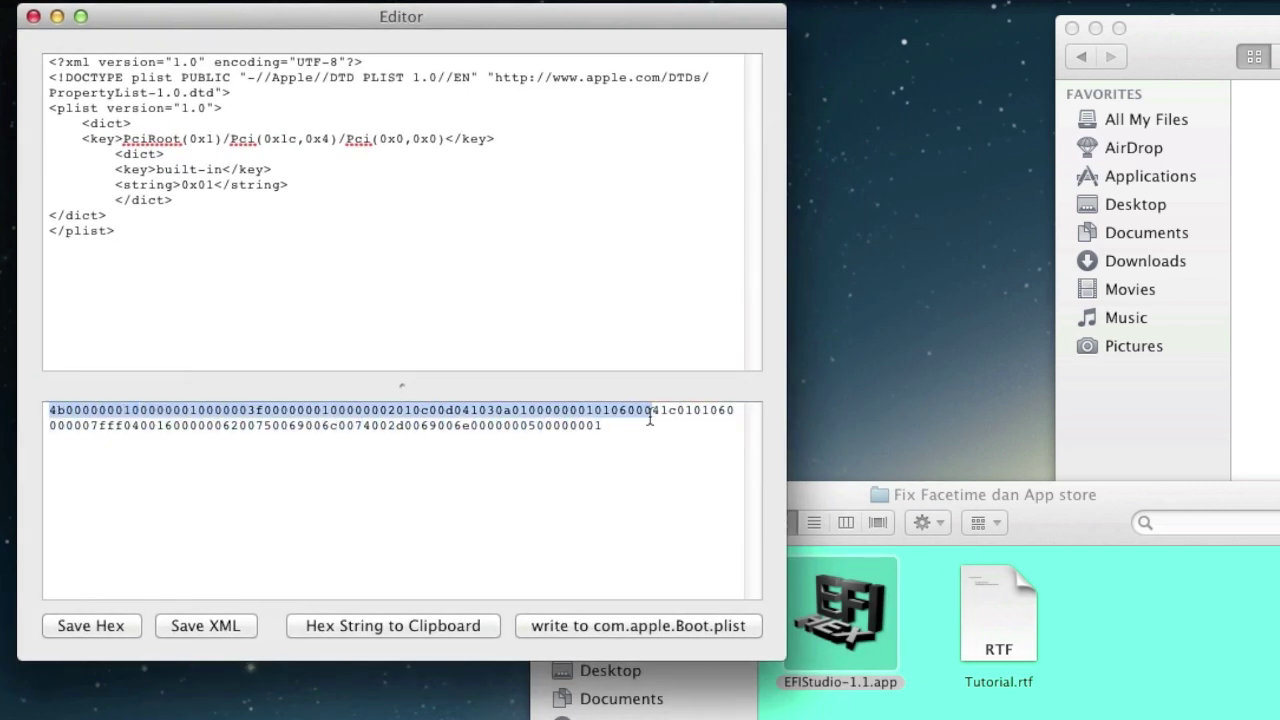
click(571, 417)
key(super+a)
click(488, 425)
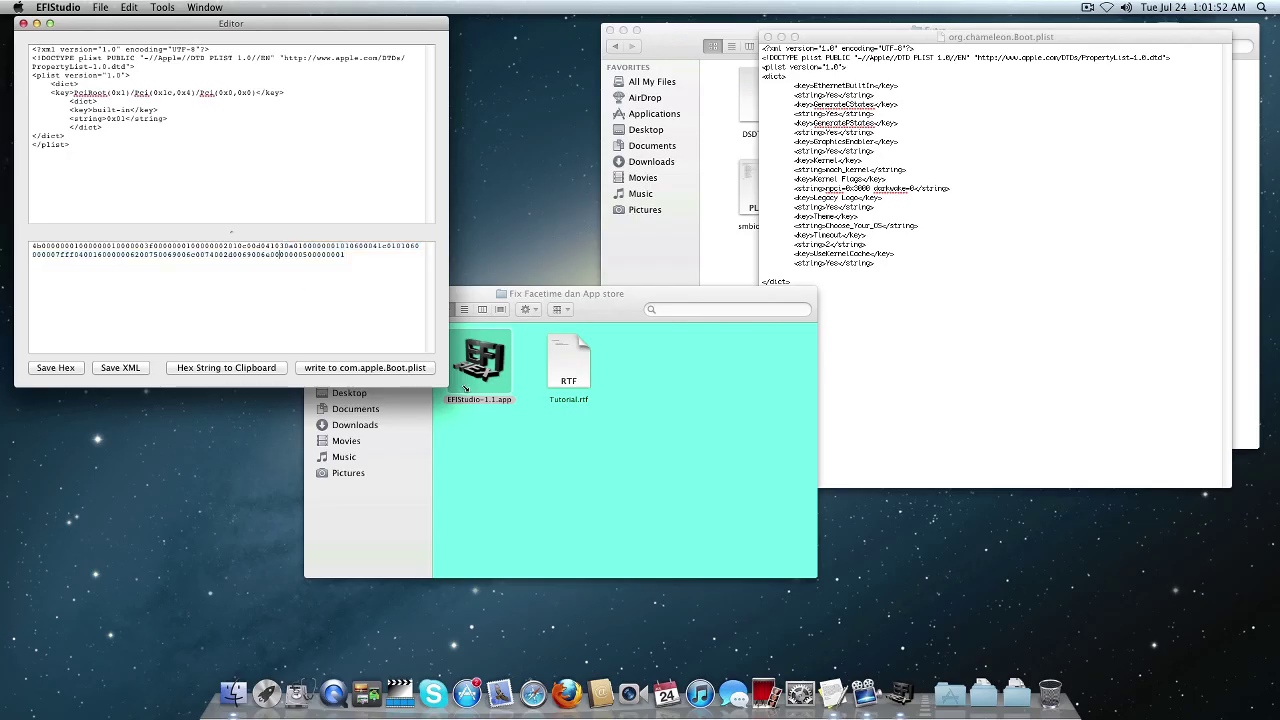
click(568, 373)
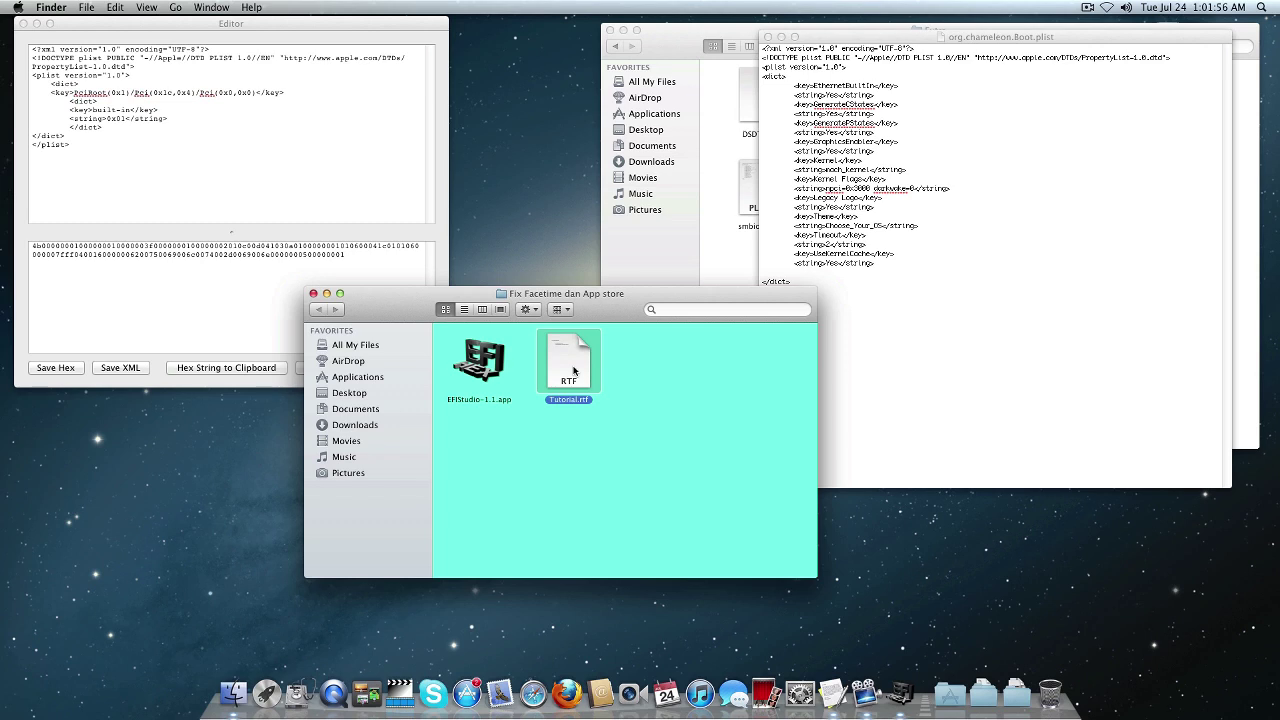
Open Tutorial.rtf and copy its <key>Ethernet</key> and string lines.
double_click(563, 369)
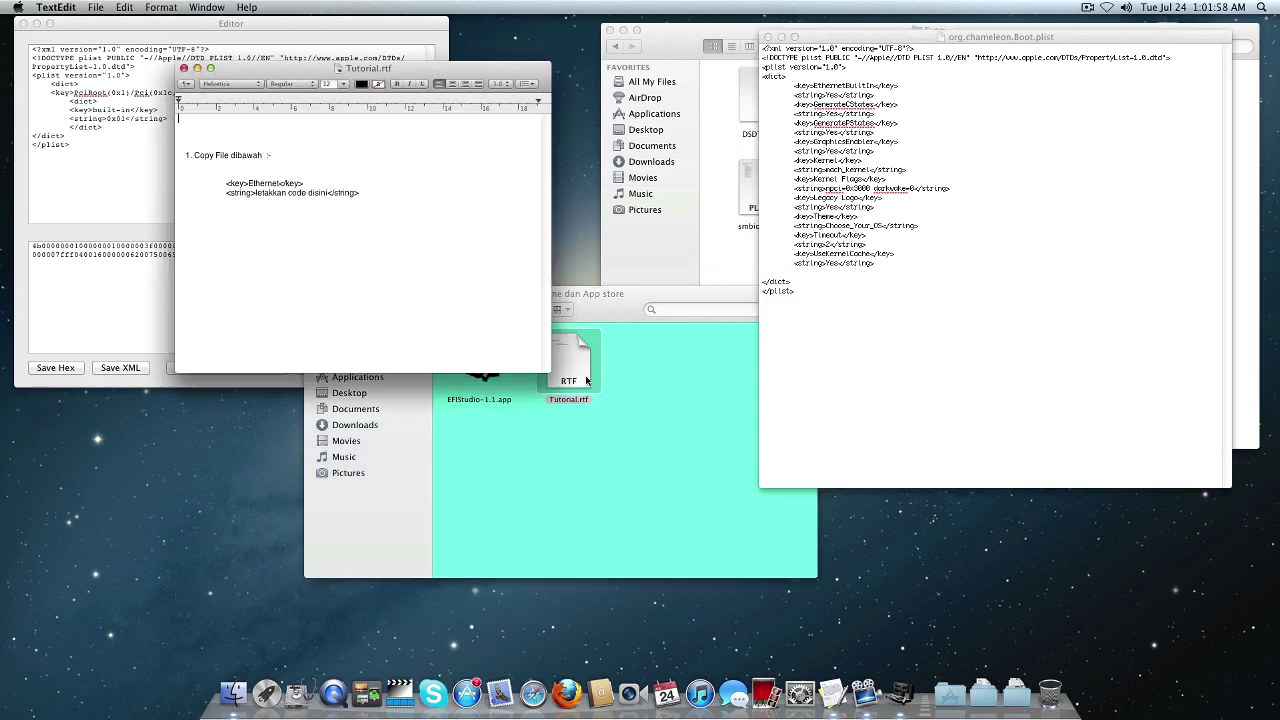
drag(331, 75, 499, 310)
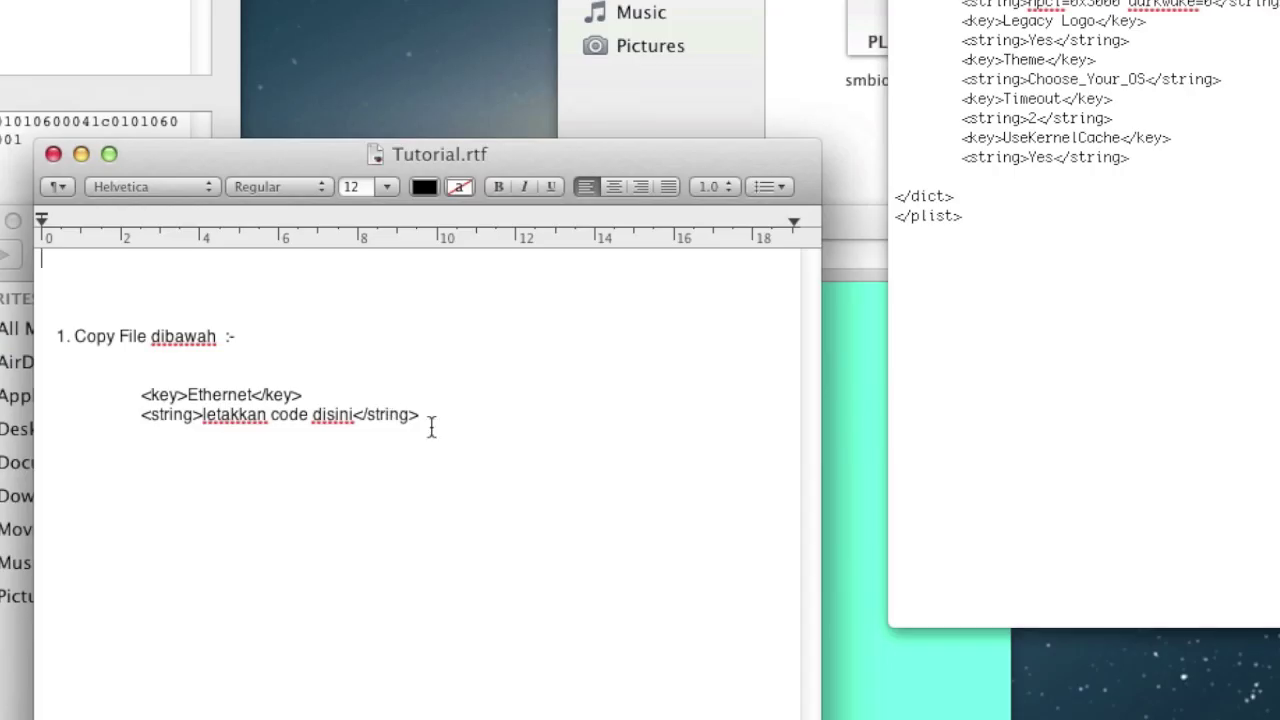
drag(530, 430, 473, 417)
drag(307, 393, 40, 396)
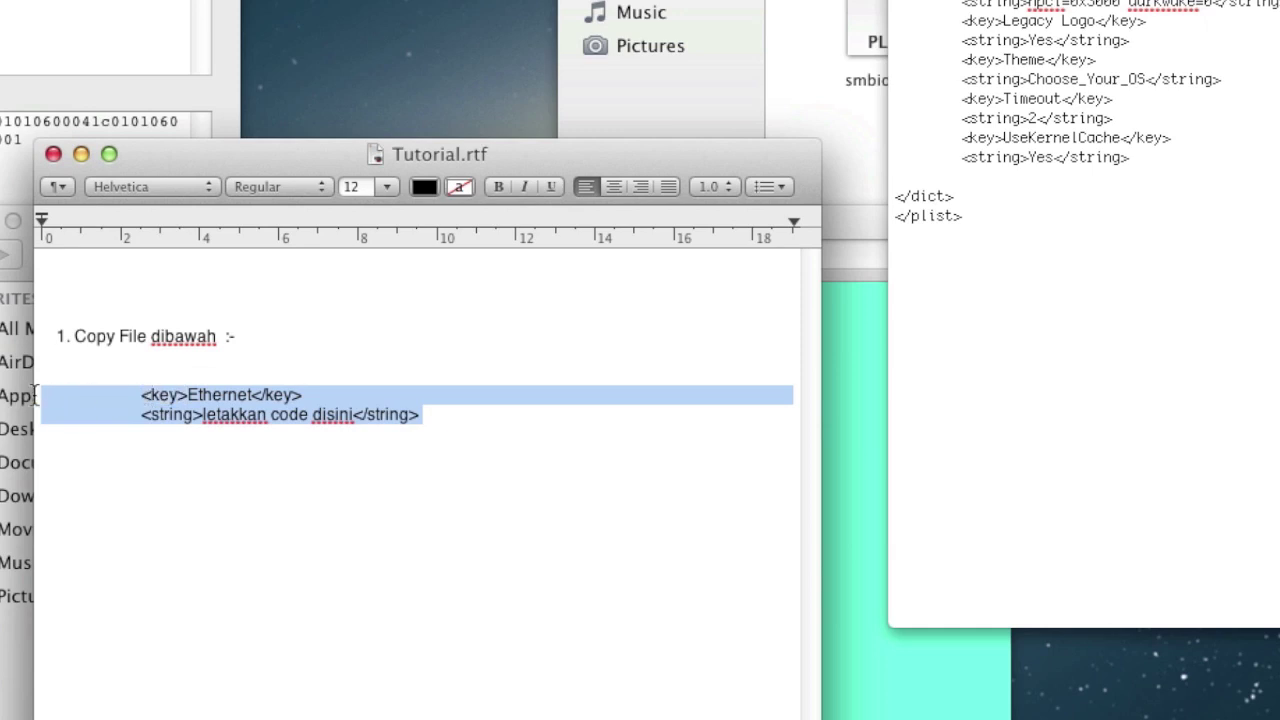
right_click(130, 395)
click(257, 551)
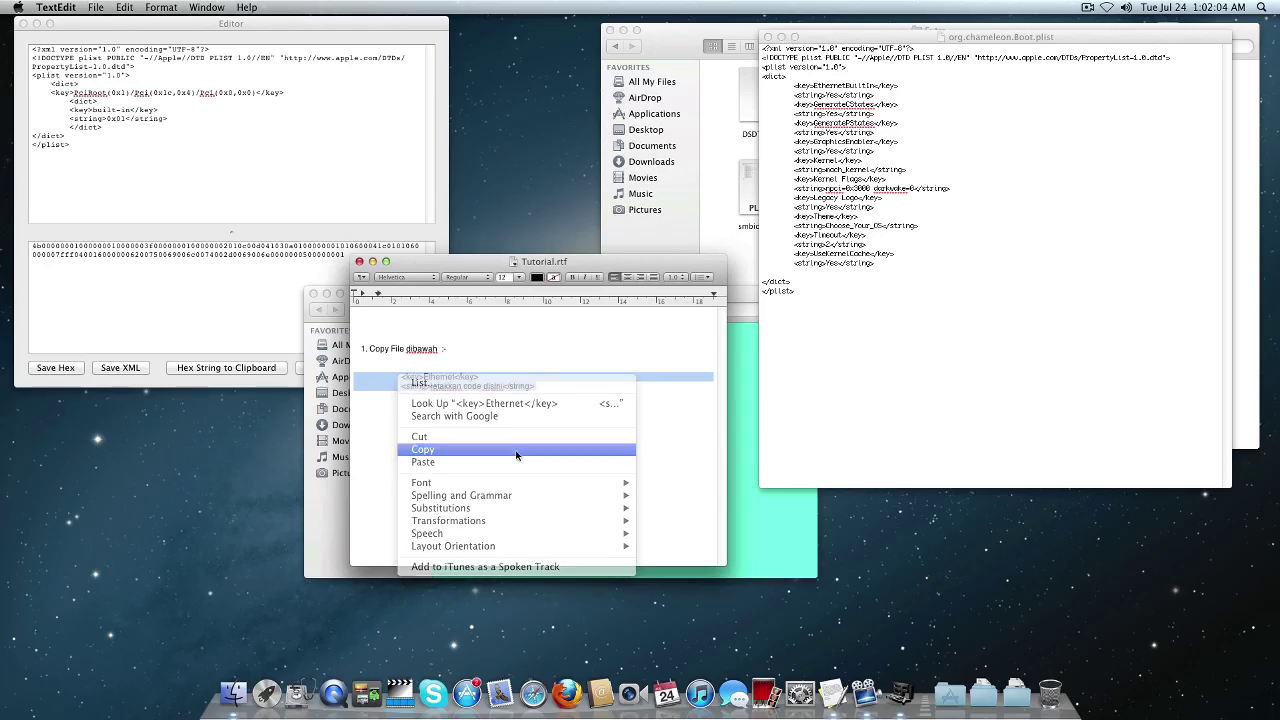
Paste the Ethernet key lines after the last Yes entry in the plist and fix their indentation.
click(946, 296)
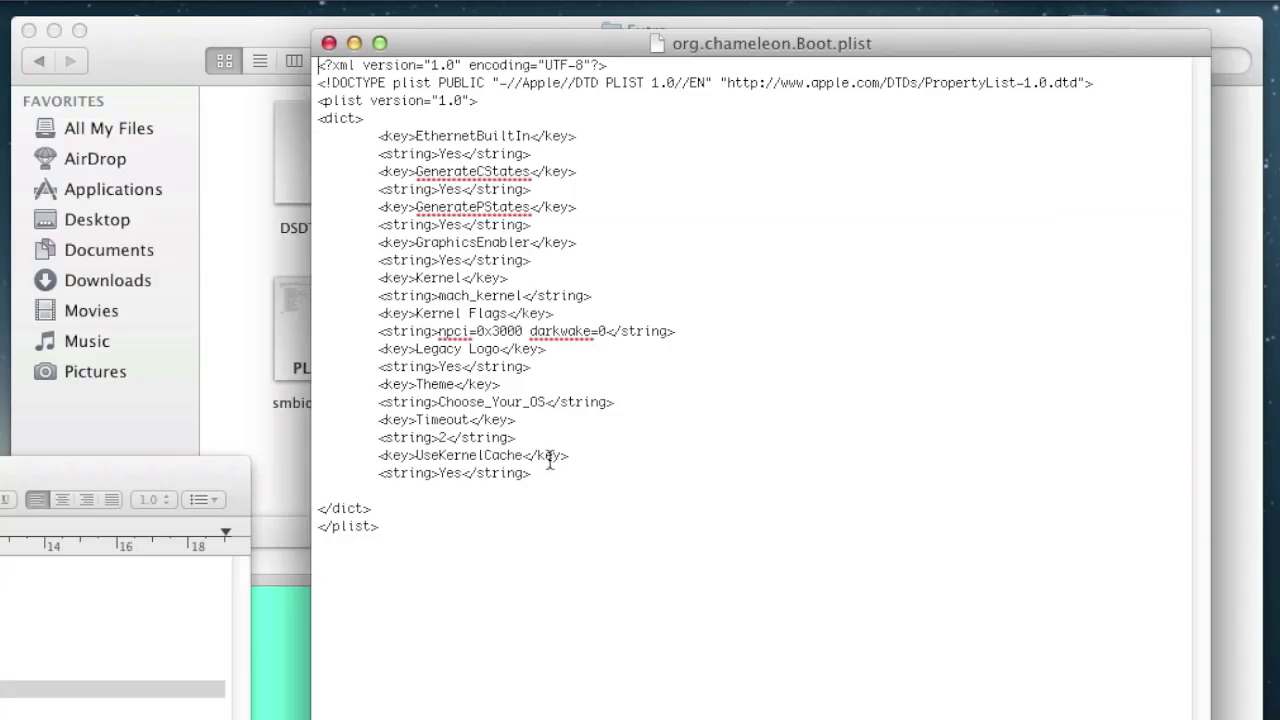
click(882, 264)
key(Return)
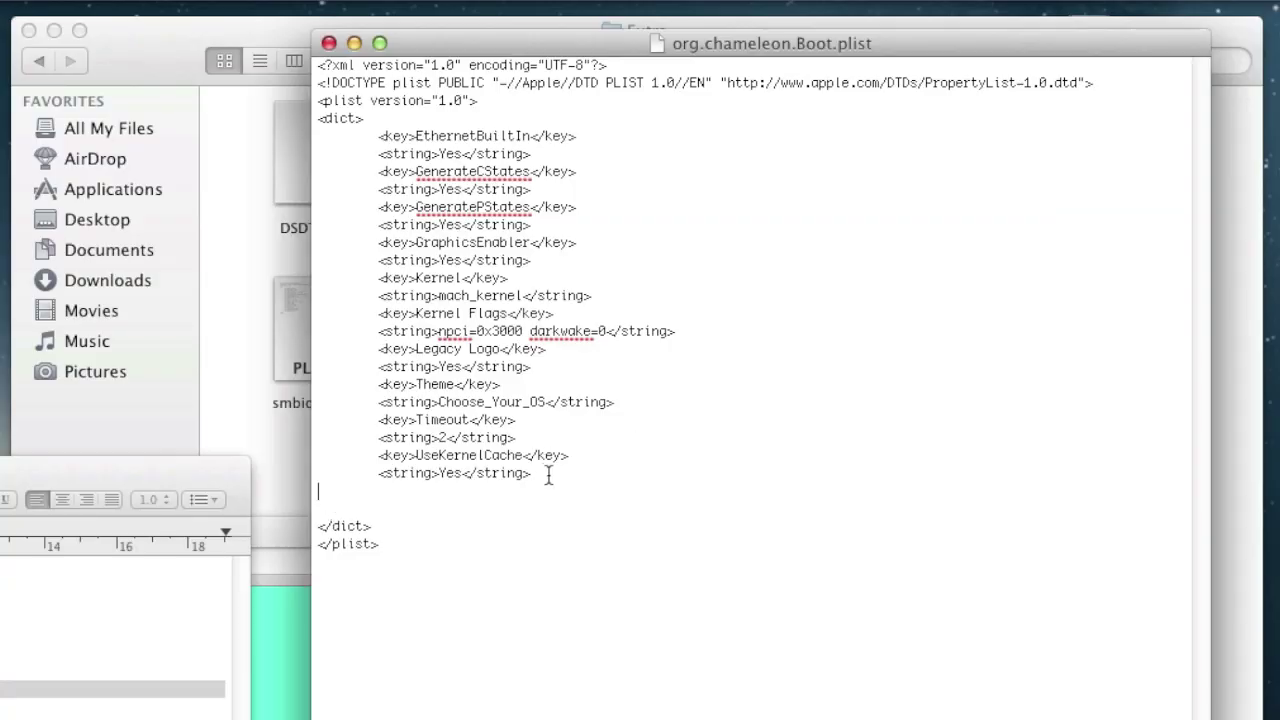
key(super+v)
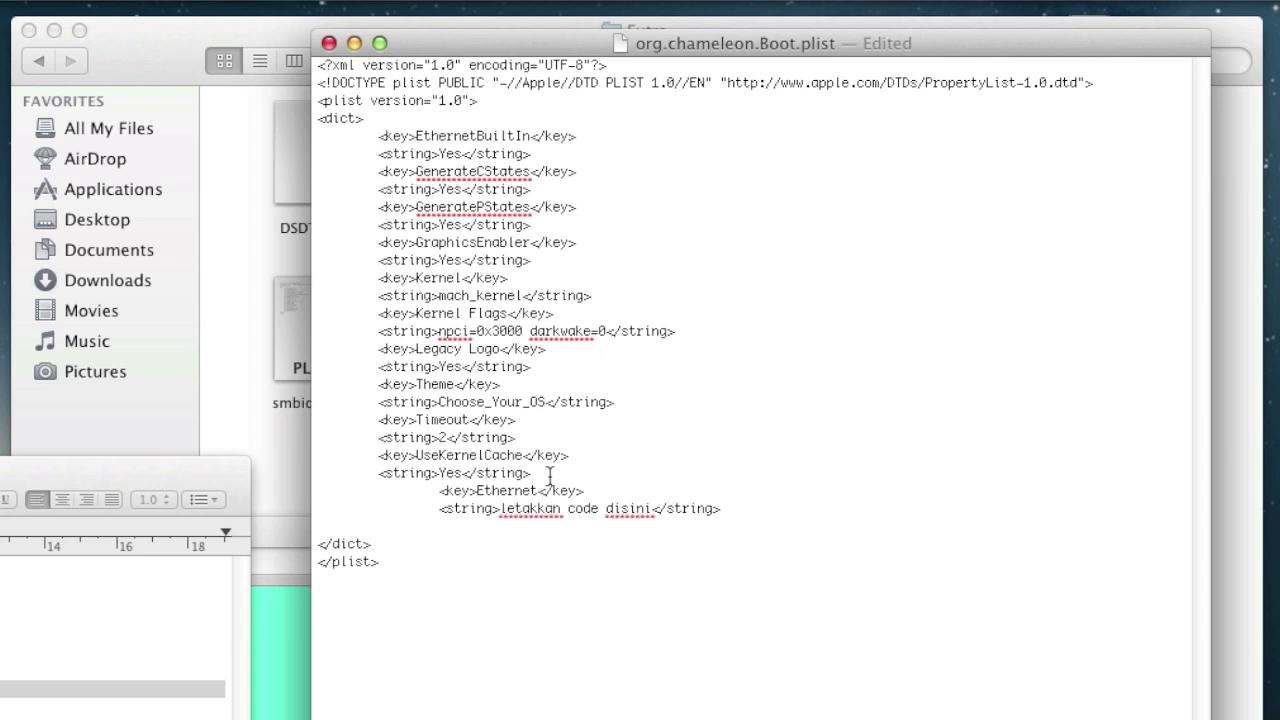
click(439, 494)
key(BackSpace)
key(BackSpace)
key(BackSpace)
key(BackSpace)
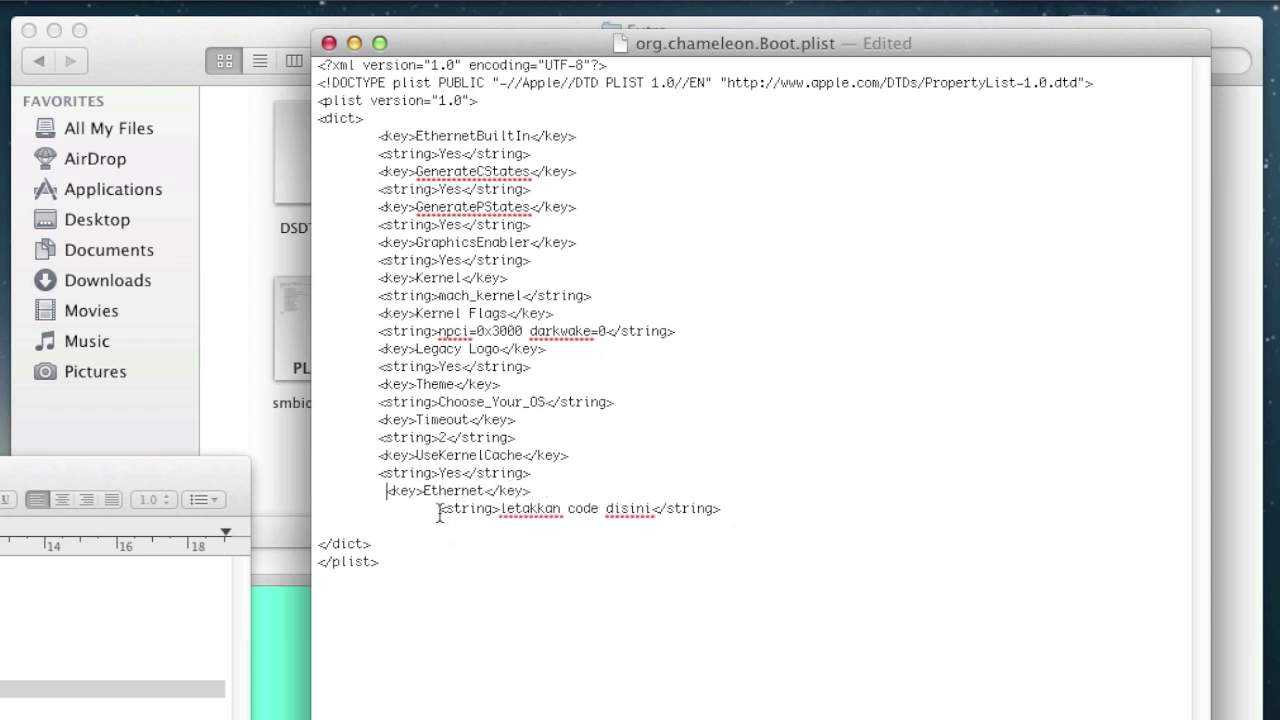
click(439, 511)
key(BackSpace)
key(BackSpace)
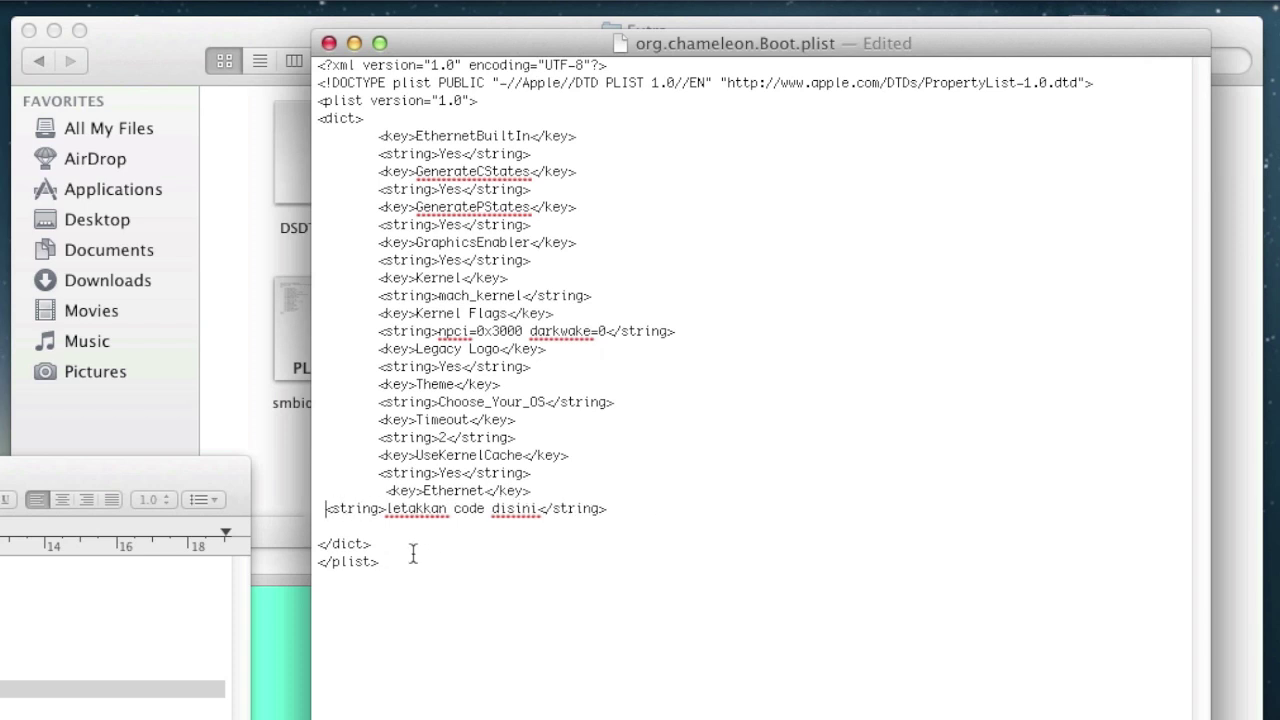
key(BackSpace)
key(BackSpace)
key(BackSpace)
key(BackSpace)
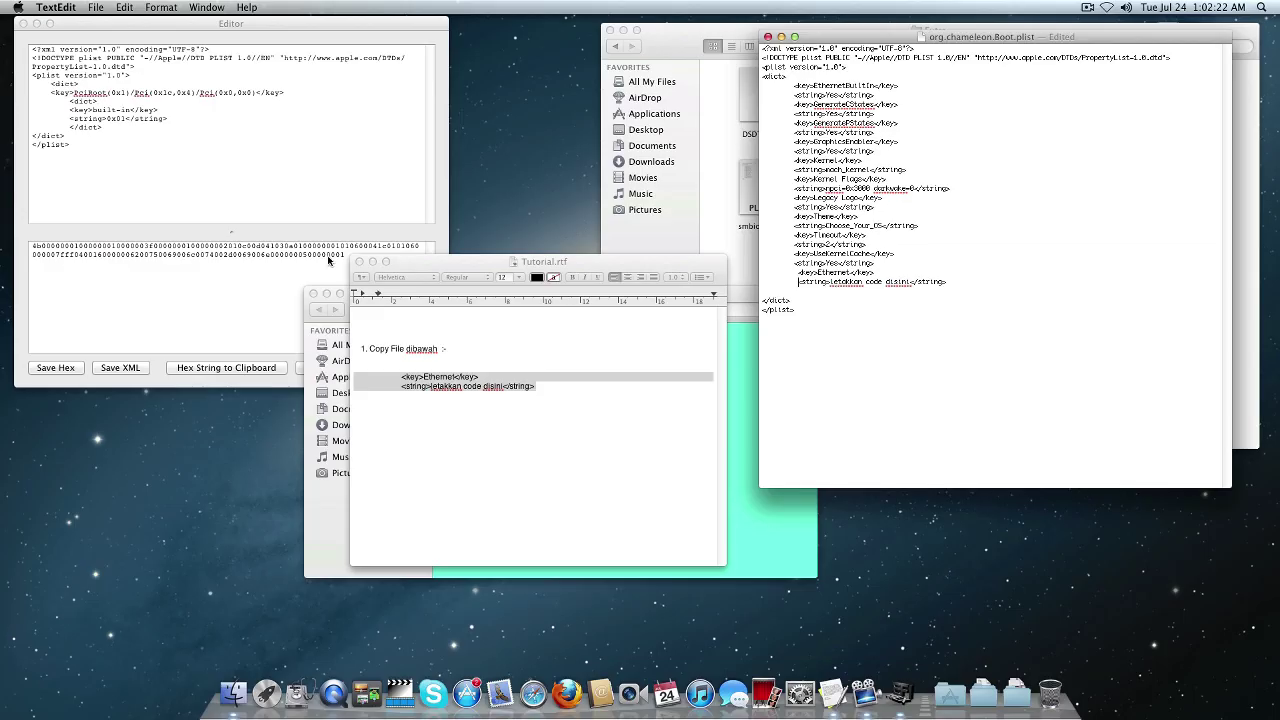
Replace the 'letakkan code disini' placeholder with EFIStudio's Ethernet hex string, then save and close.
click(242, 263)
drag(346, 258, 43, 243)
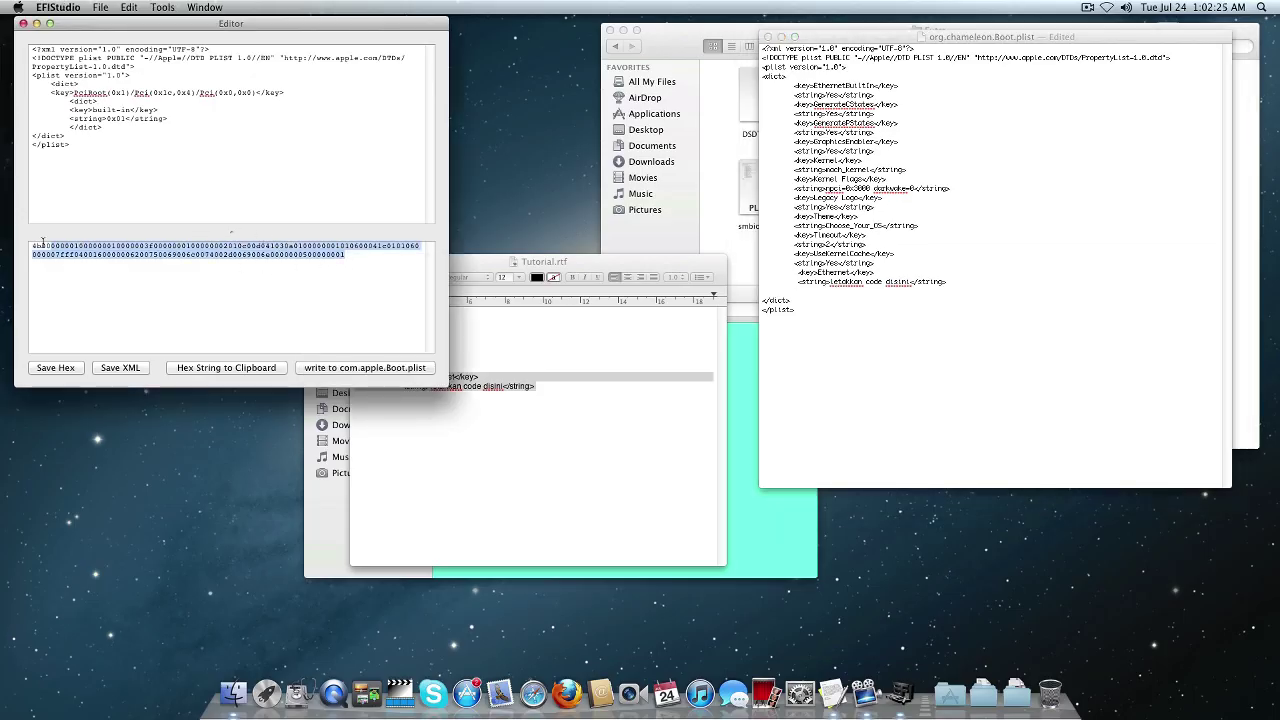
right_click(95, 256)
click(142, 300)
click(840, 283)
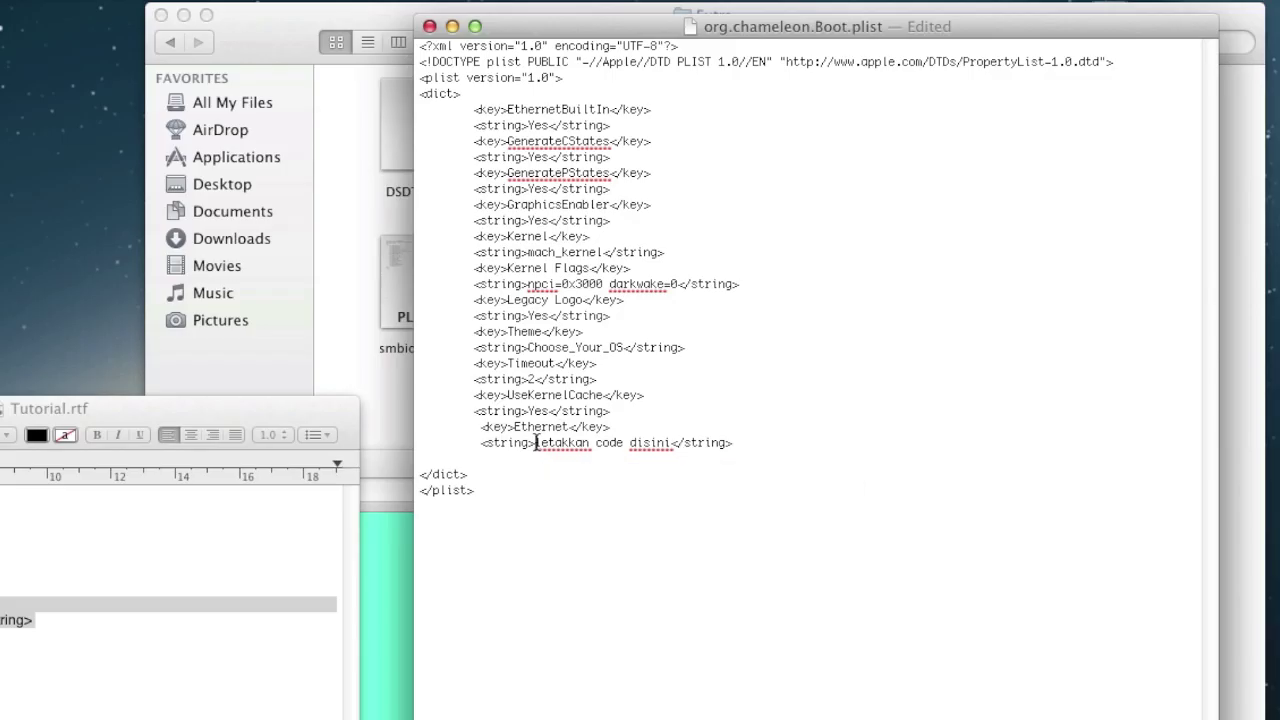
drag(830, 281, 908, 284)
drag(666, 446, 670, 446)
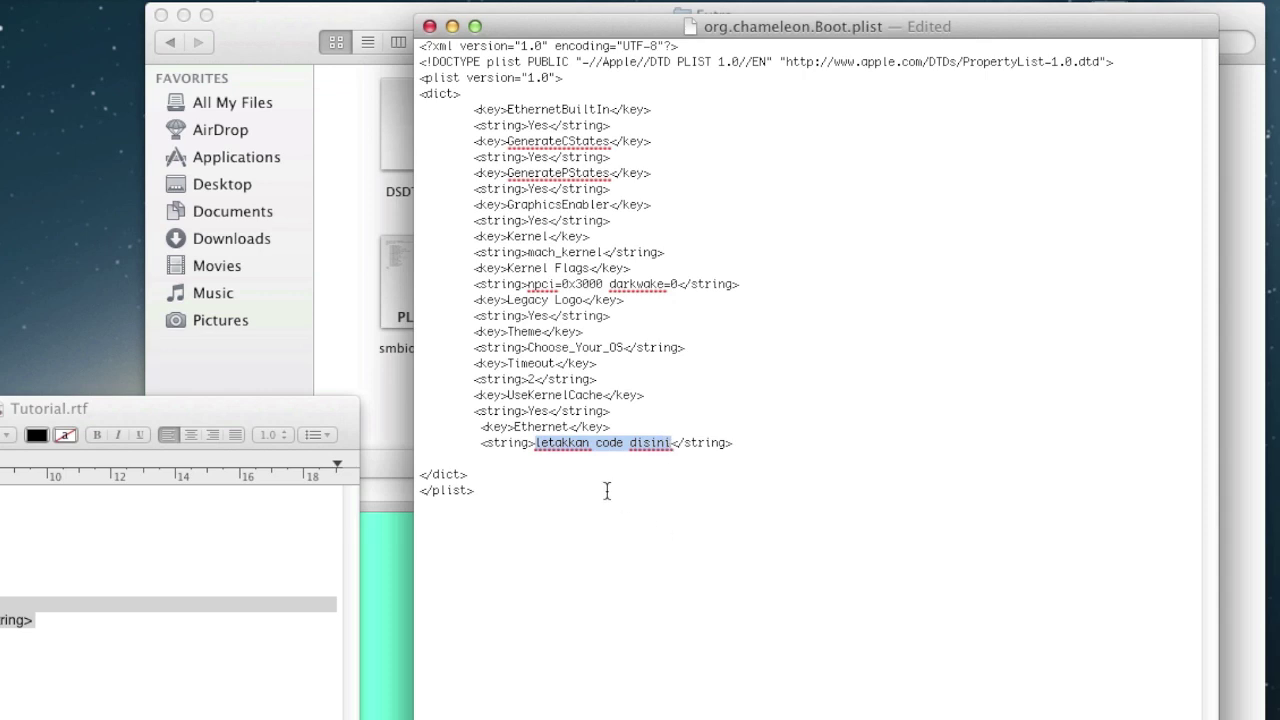
key(super+v)
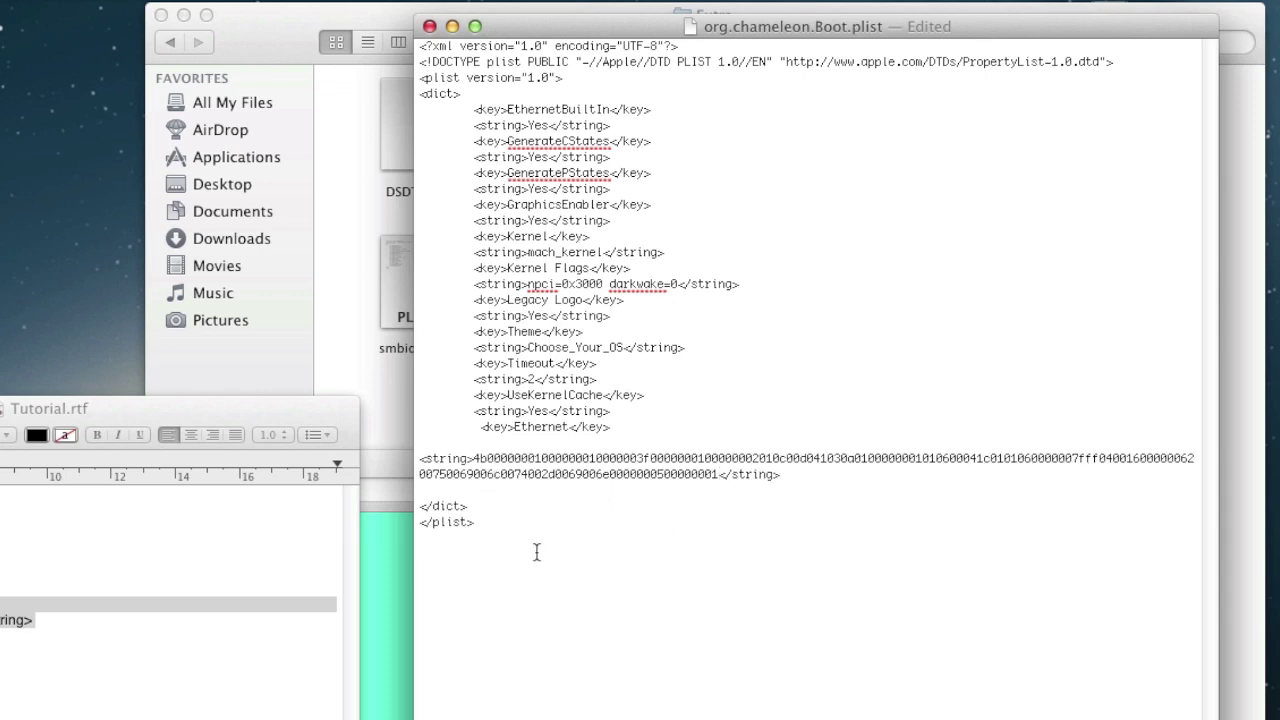
key(super+s)
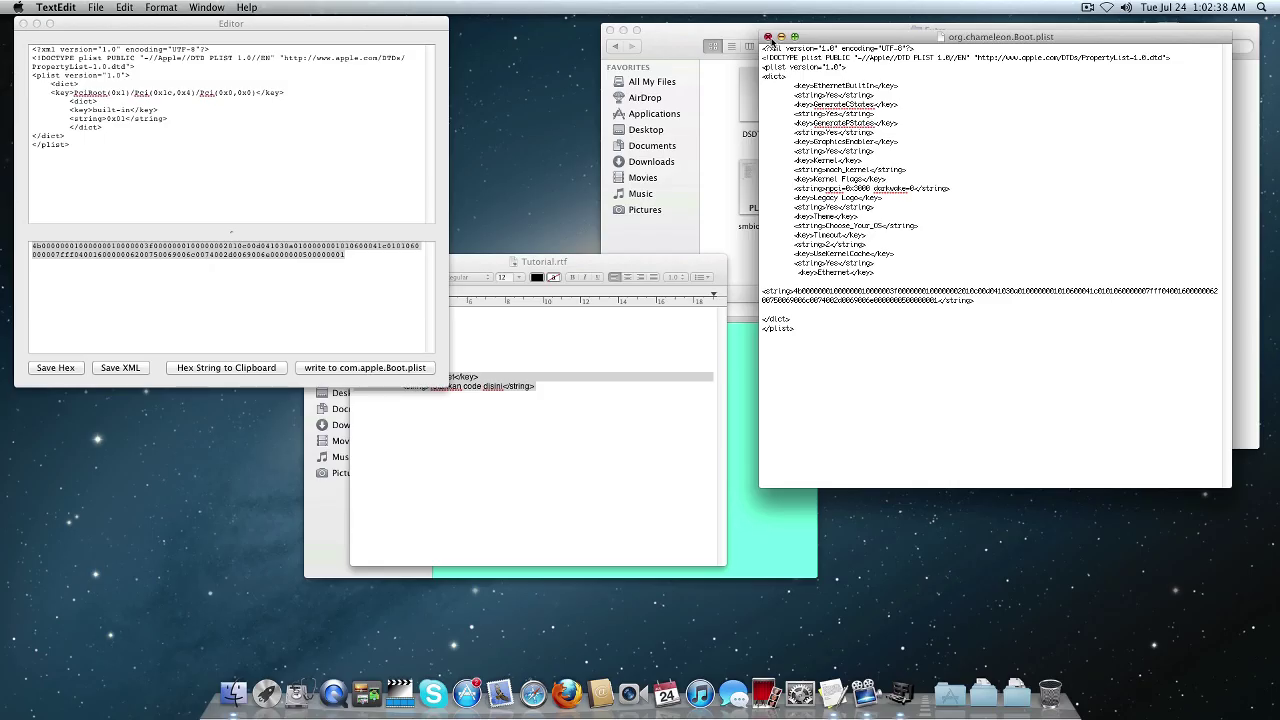
click(429, 26)
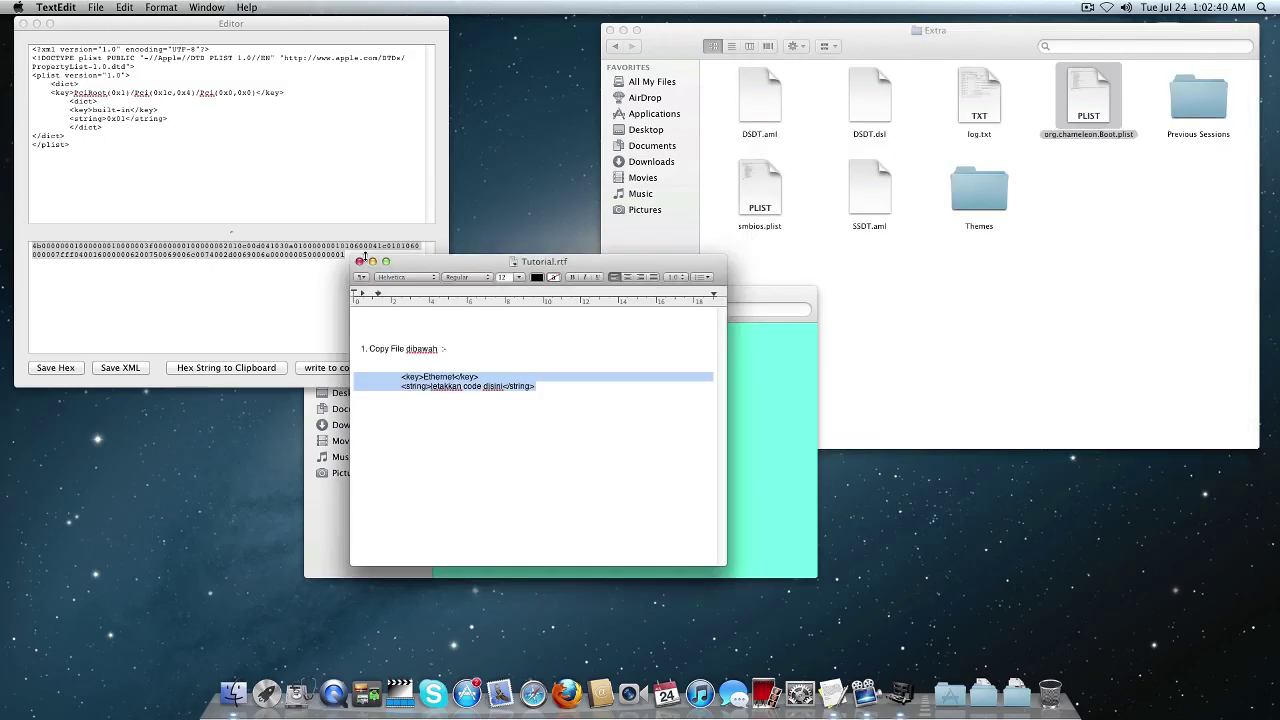
Close Tutorial.rtf, quit EFIStudio, and close the Fix Facetime dan App store and Extra windows.
click(359, 261)
click(23, 24)
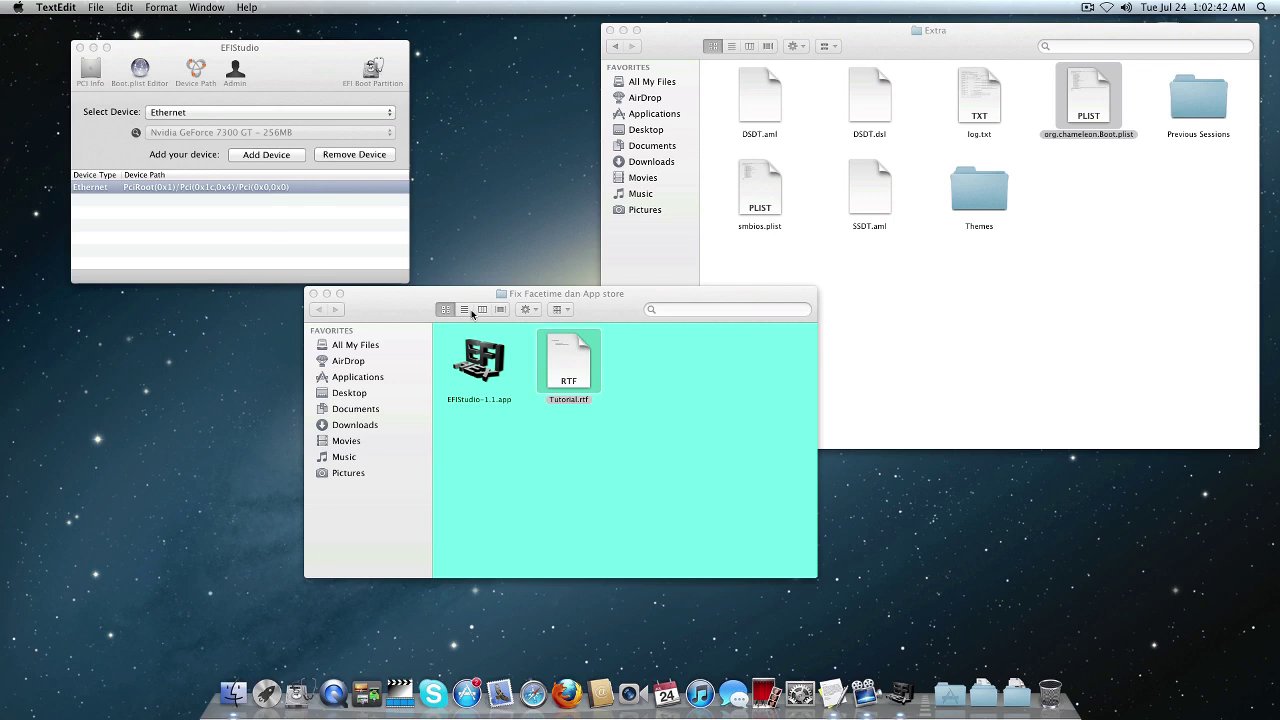
click(160, 48)
key(super+q)
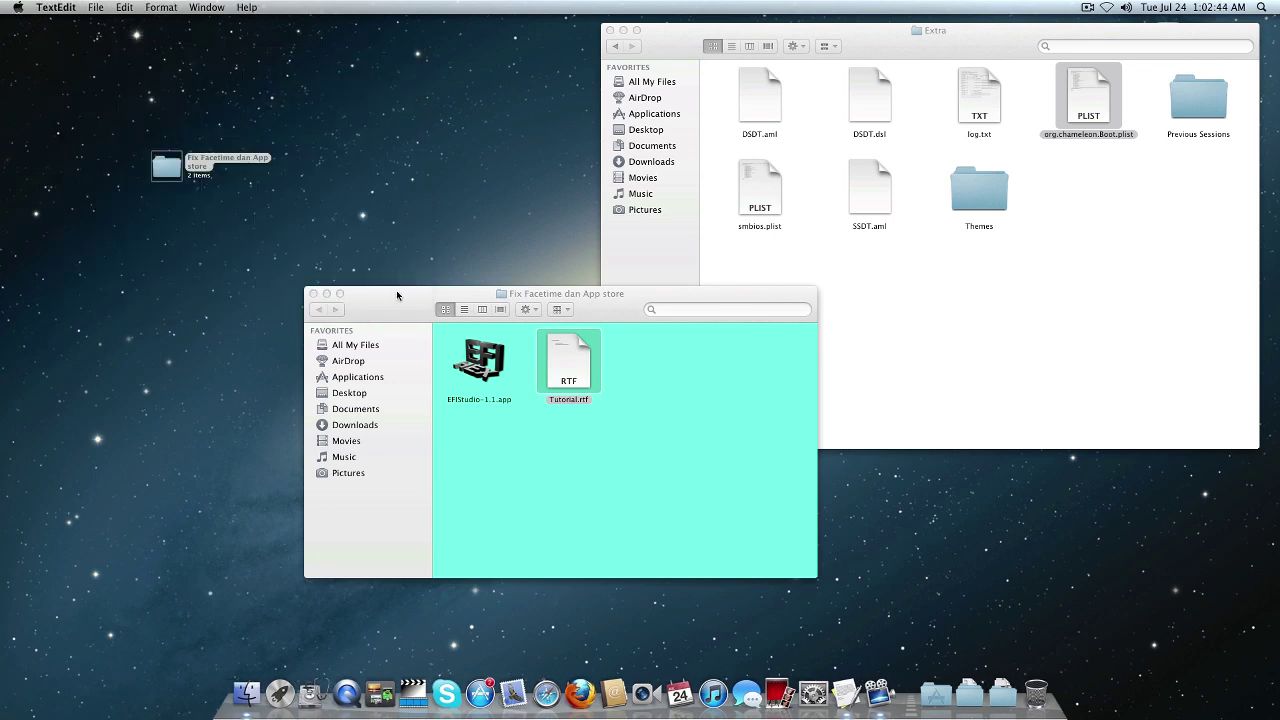
click(355, 310)
click(313, 293)
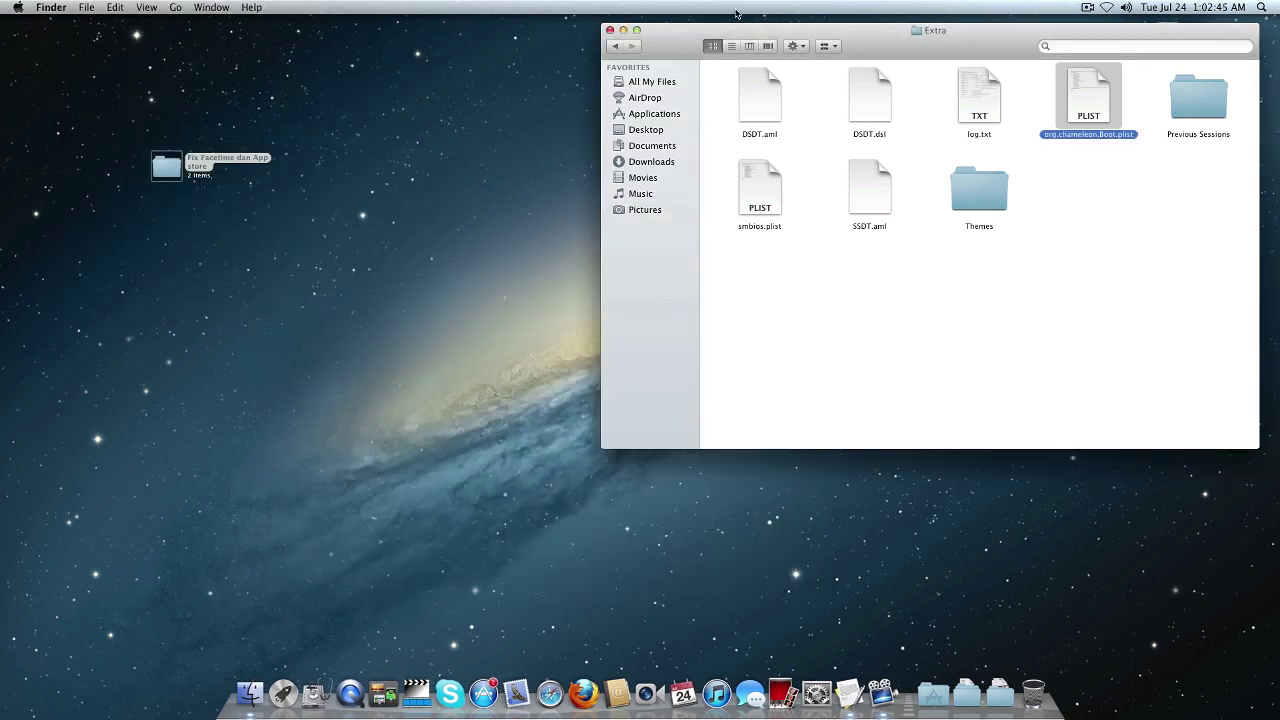
click(609, 31)
click(18, 8)
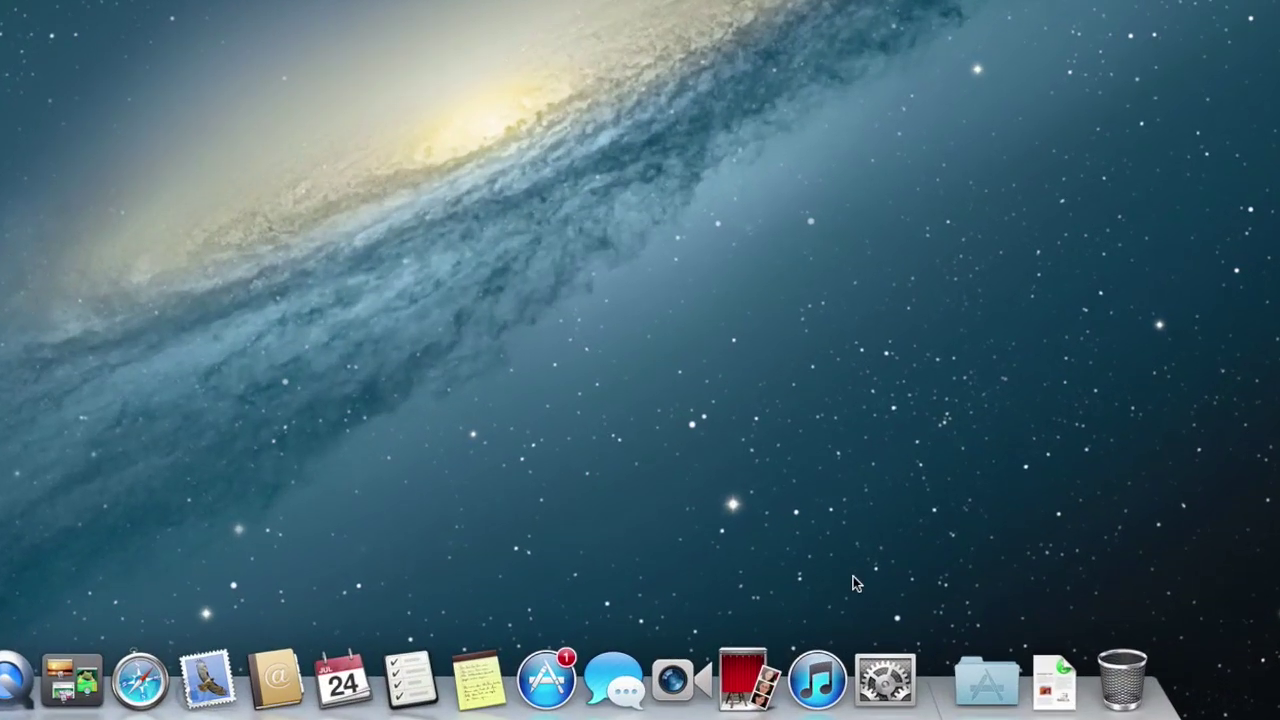
Create a new network service with Ethernet as its interface in Network preferences.
click(885, 680)
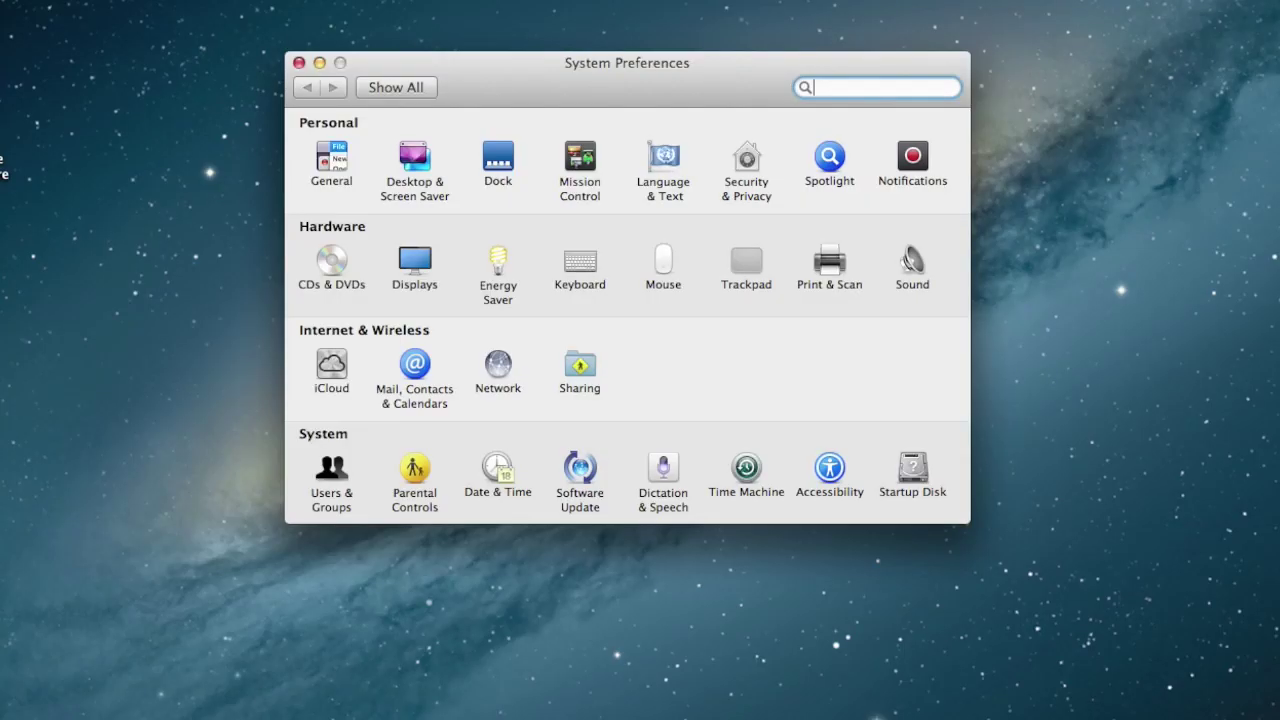
click(496, 365)
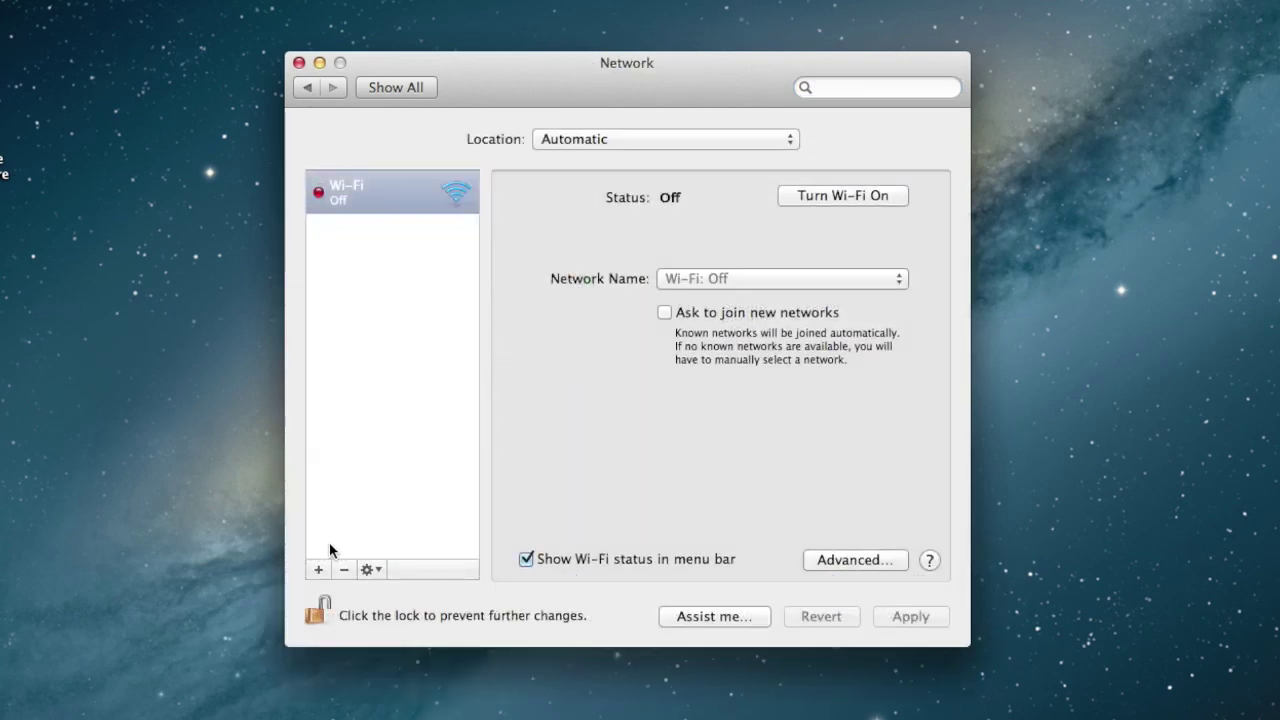
click(319, 566)
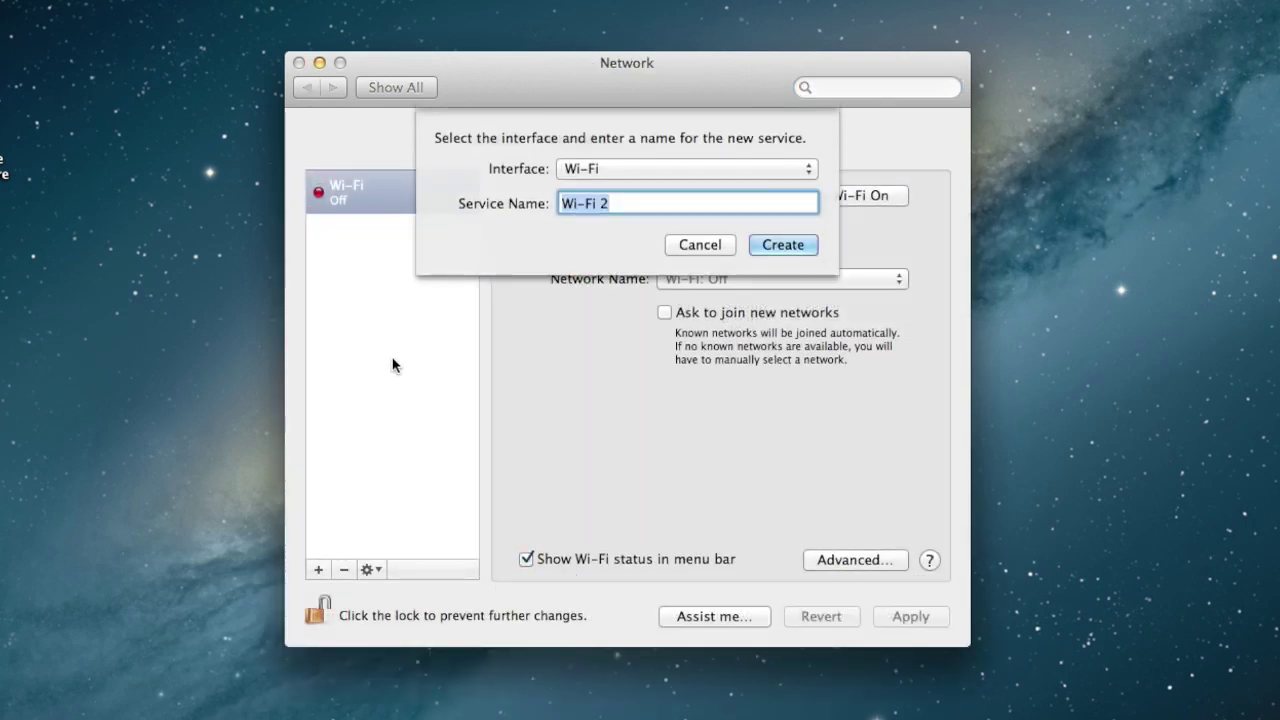
click(651, 165)
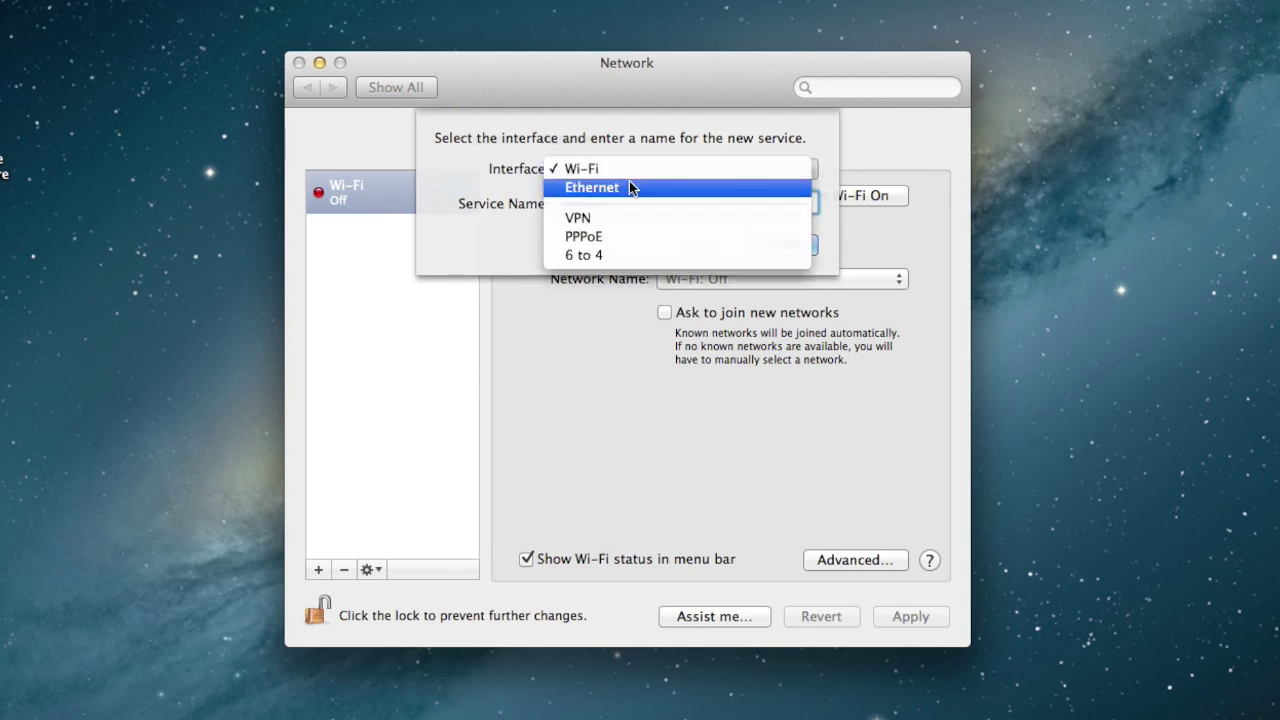
click(632, 188)
click(788, 242)
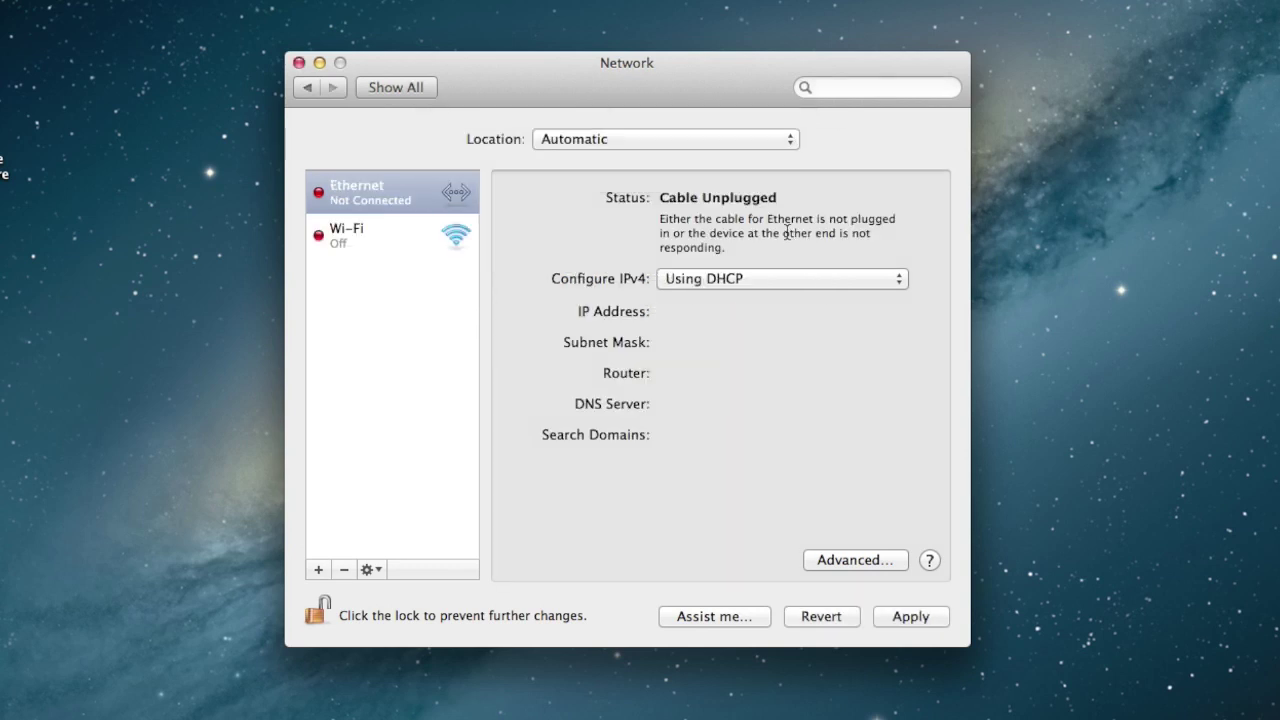
Select the new Ethernet service, apply the configuration, and close the Network settings.
click(376, 195)
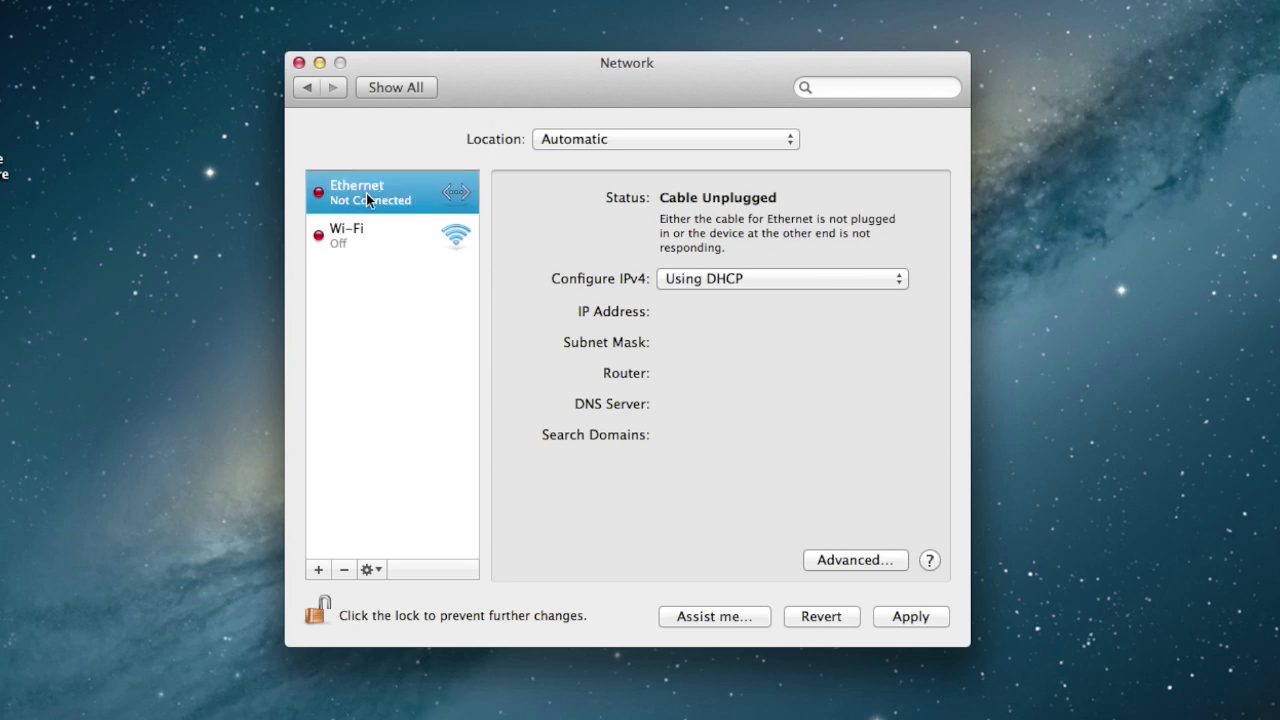
click(905, 615)
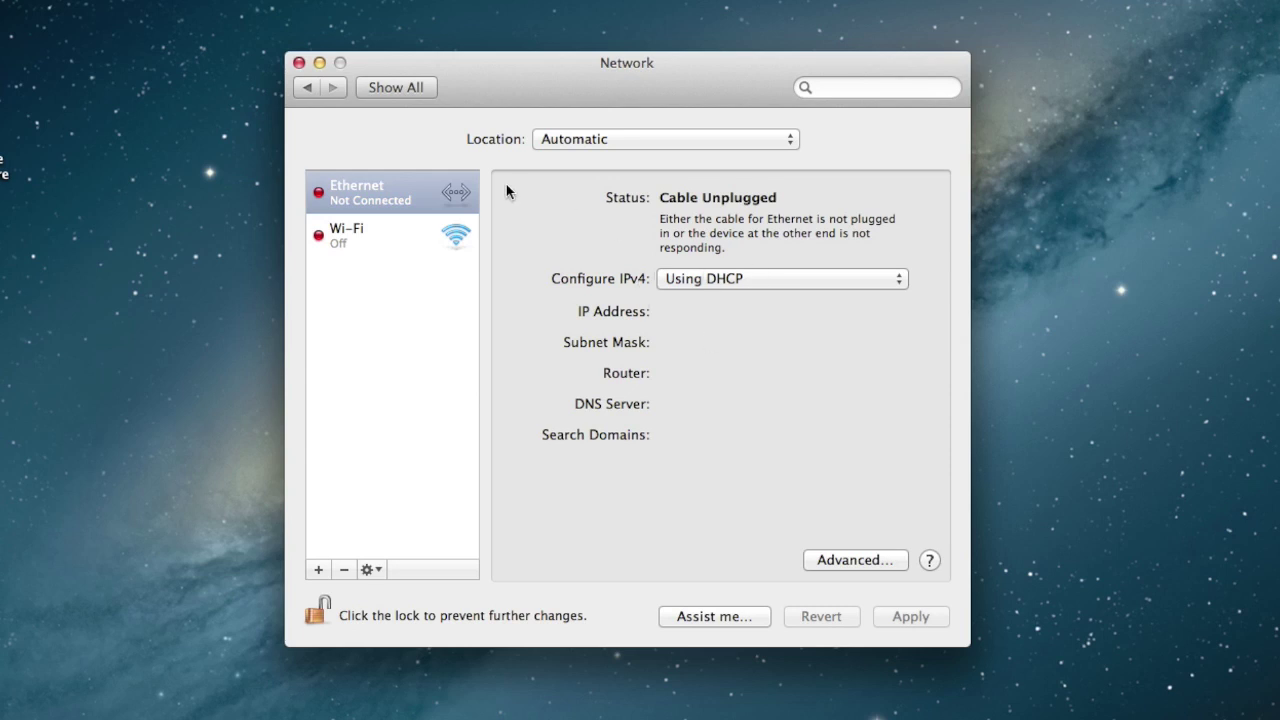
click(298, 62)
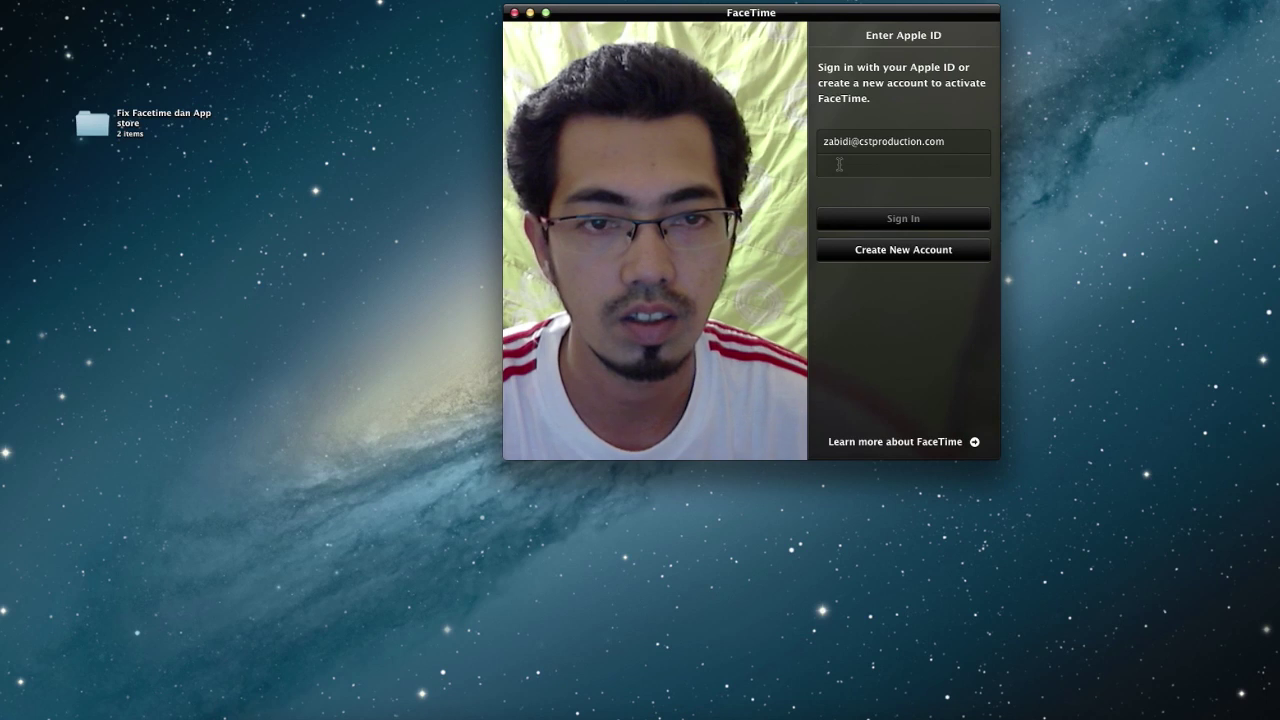
Sign in to FaceTime by entering the Apple ID password.
click(839, 164)
text(a********)
key(Return)
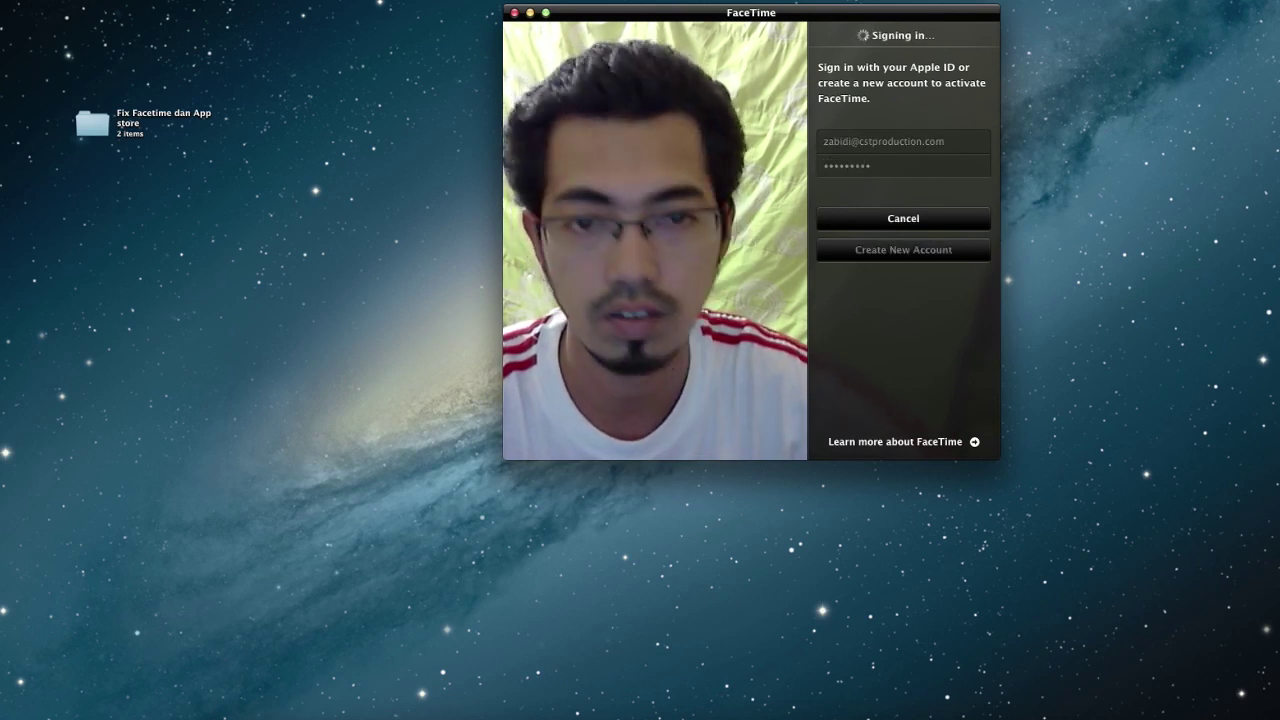
Confirm the calling address, add a contact to favorites, and close FaceTime.
drag(732, 15, 600, 84)
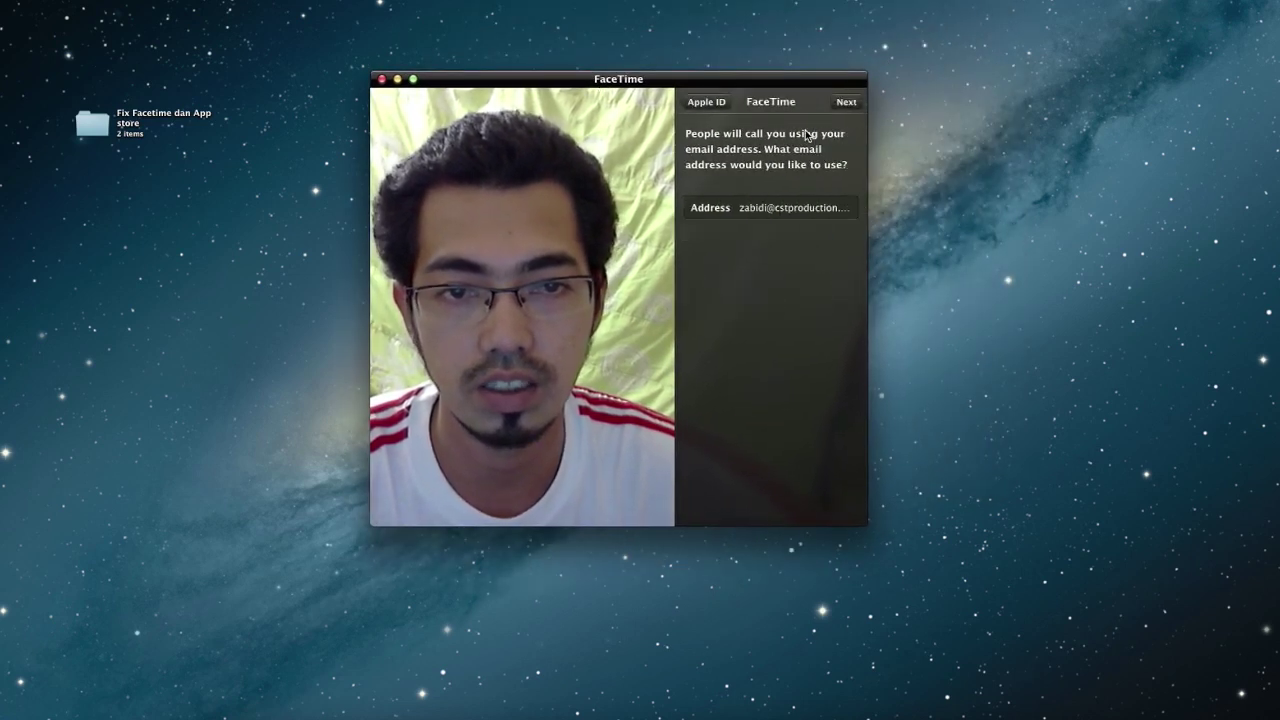
click(846, 102)
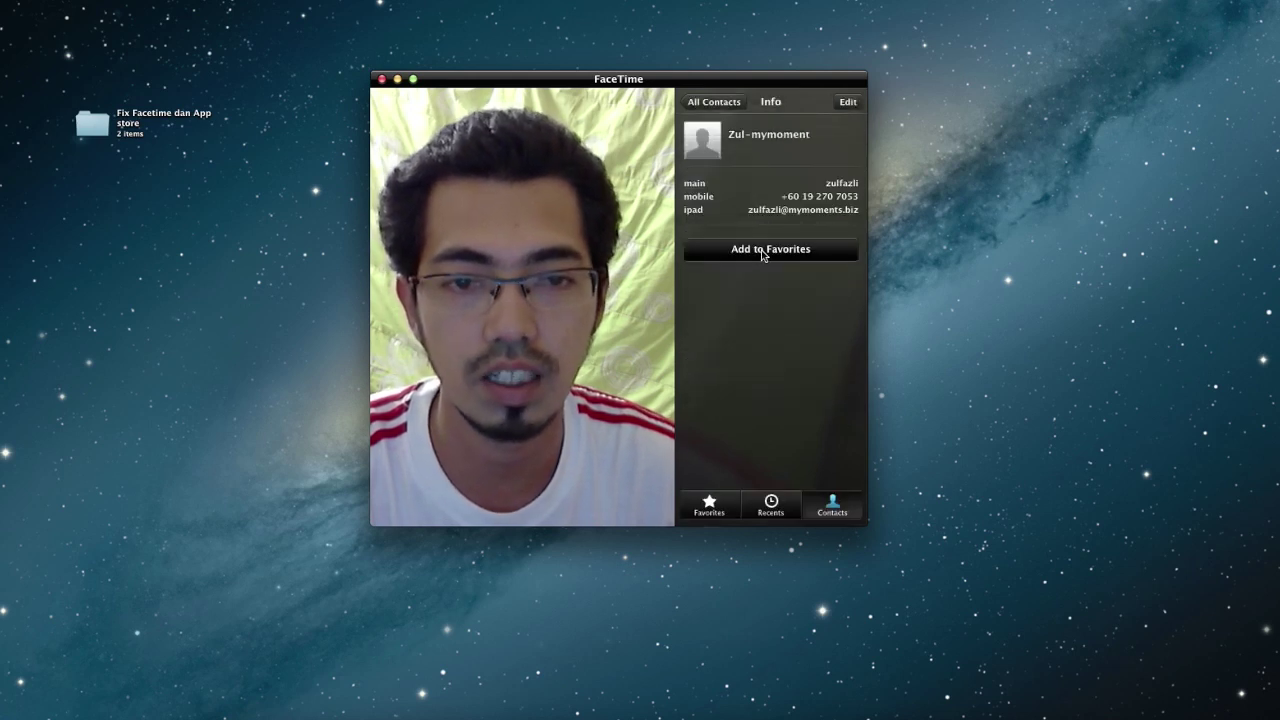
click(762, 252)
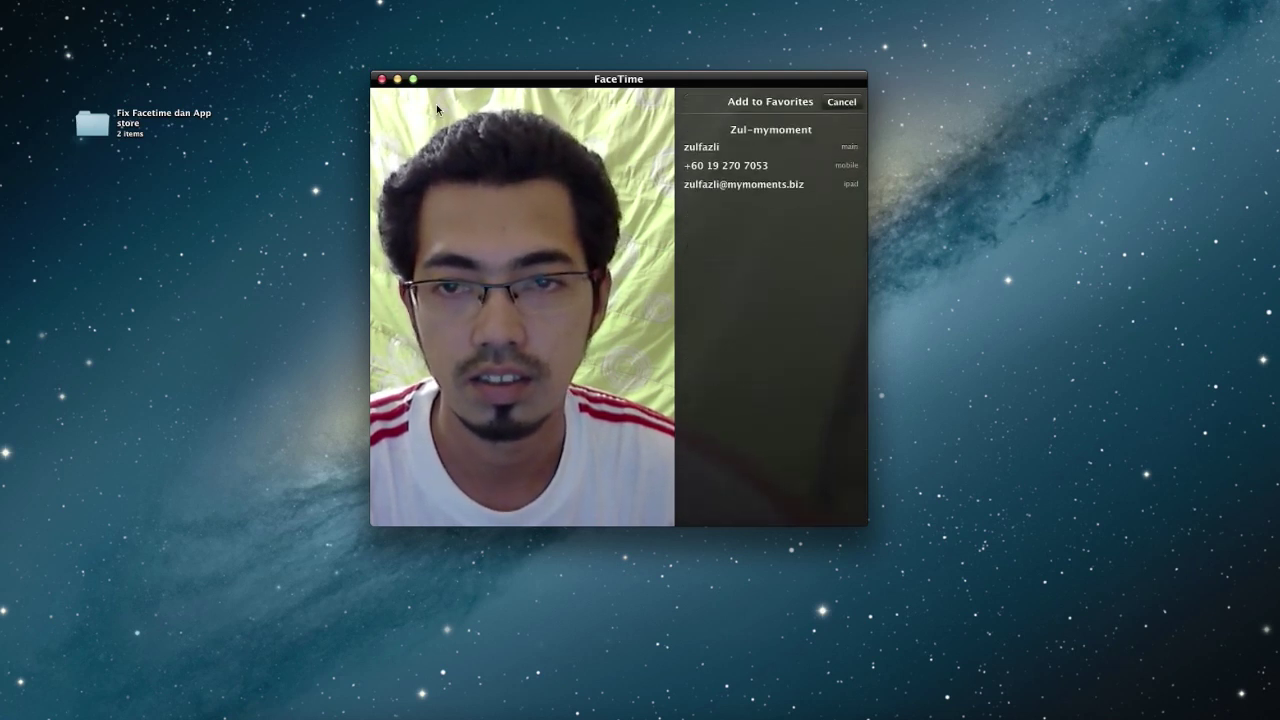
click(382, 79)
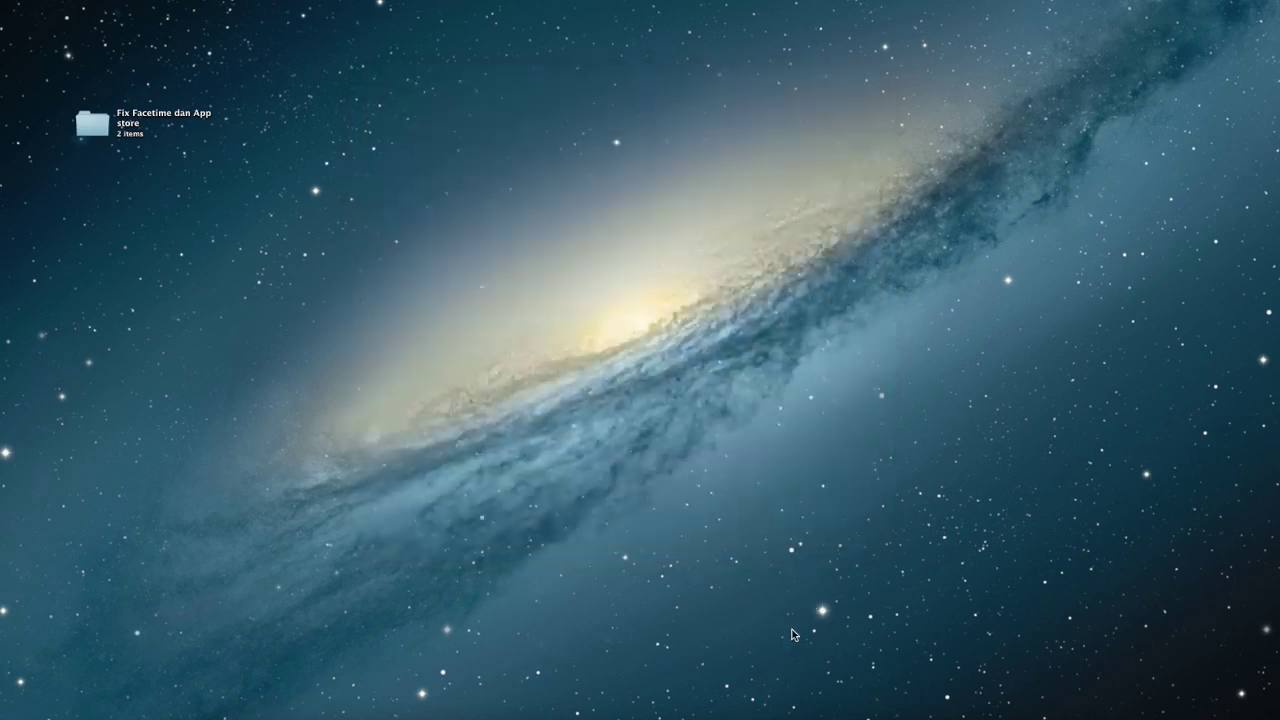
click(783, 710)
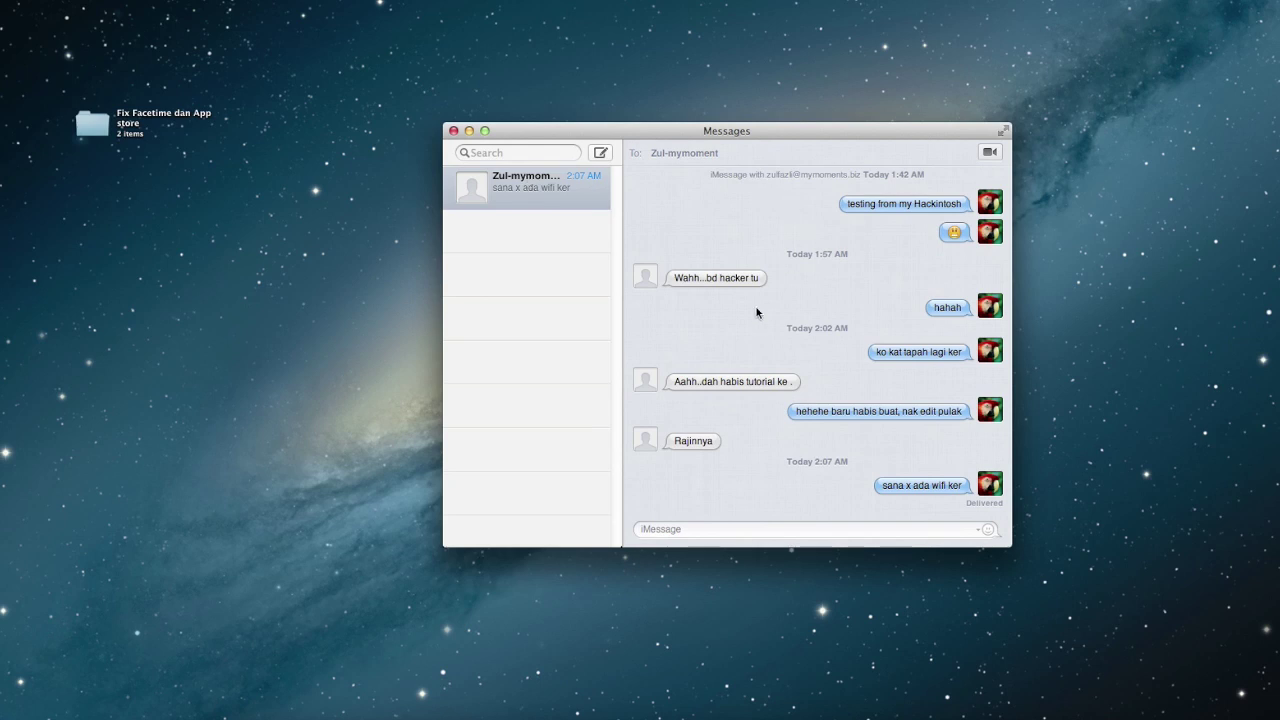
click(453, 131)
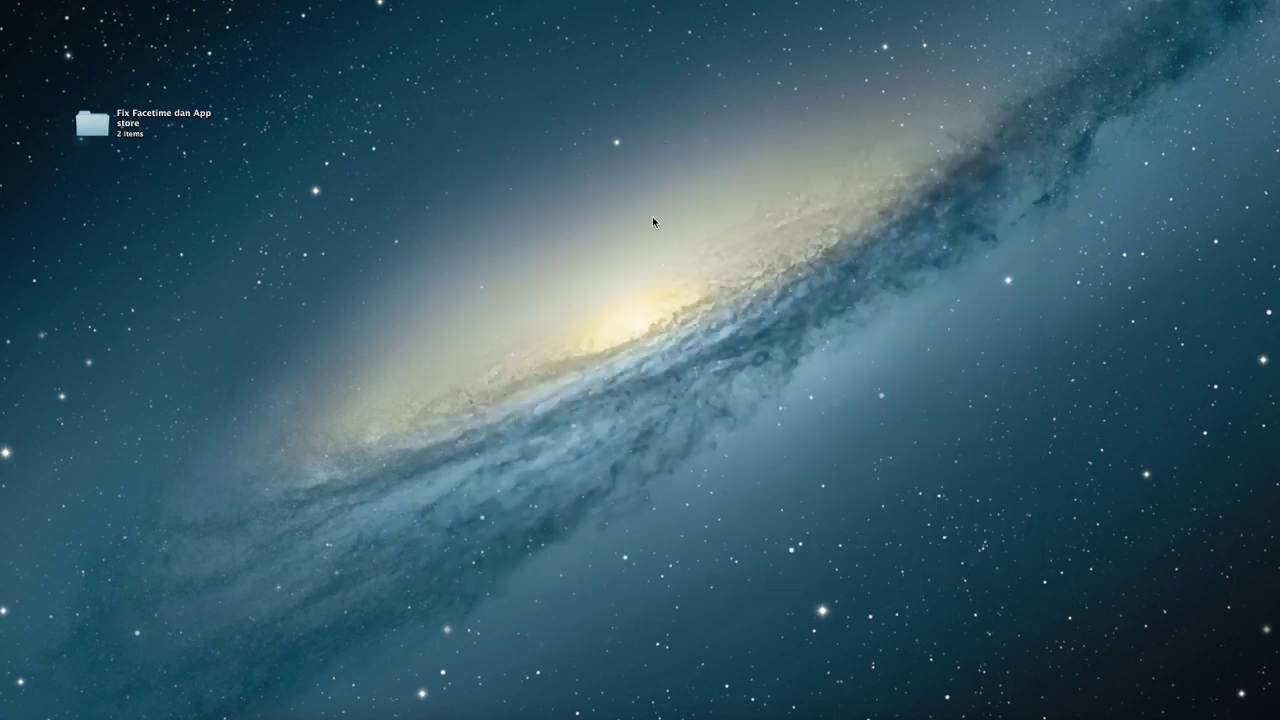